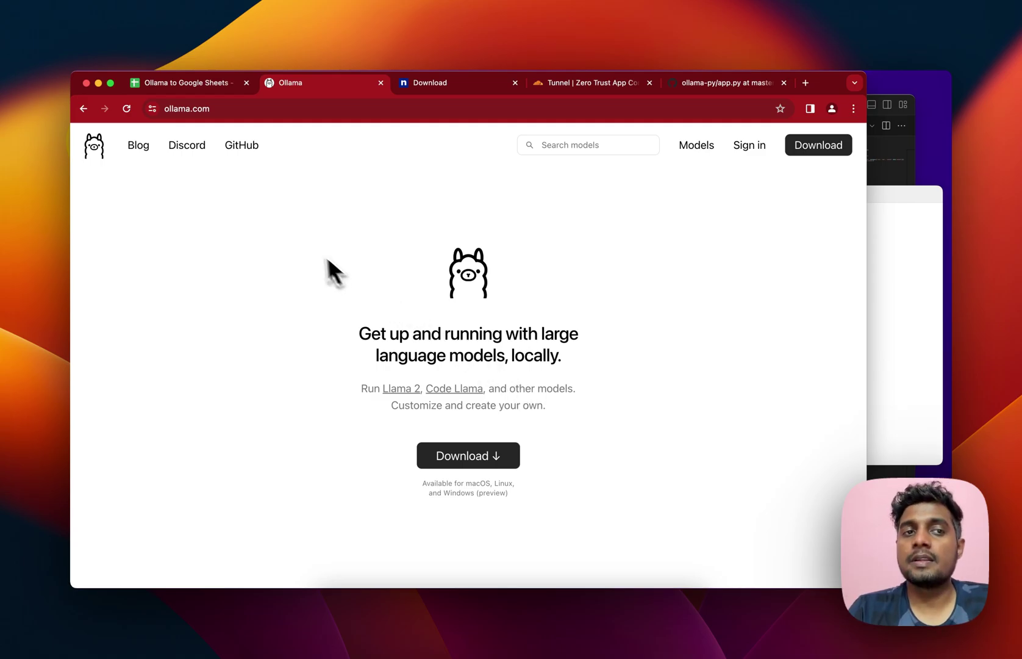
Glance at the Ollama to Google Sheets spreadsheet and the Ollama home page, then bring the ollama-py Terminal forward
left_click(186, 83)
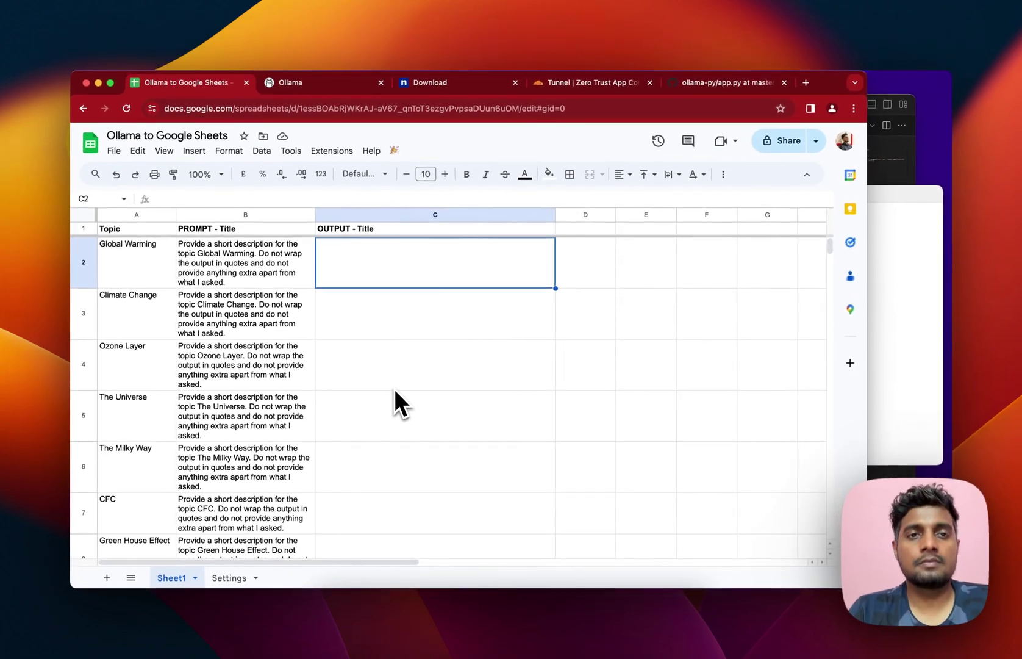
left_click(327, 90)
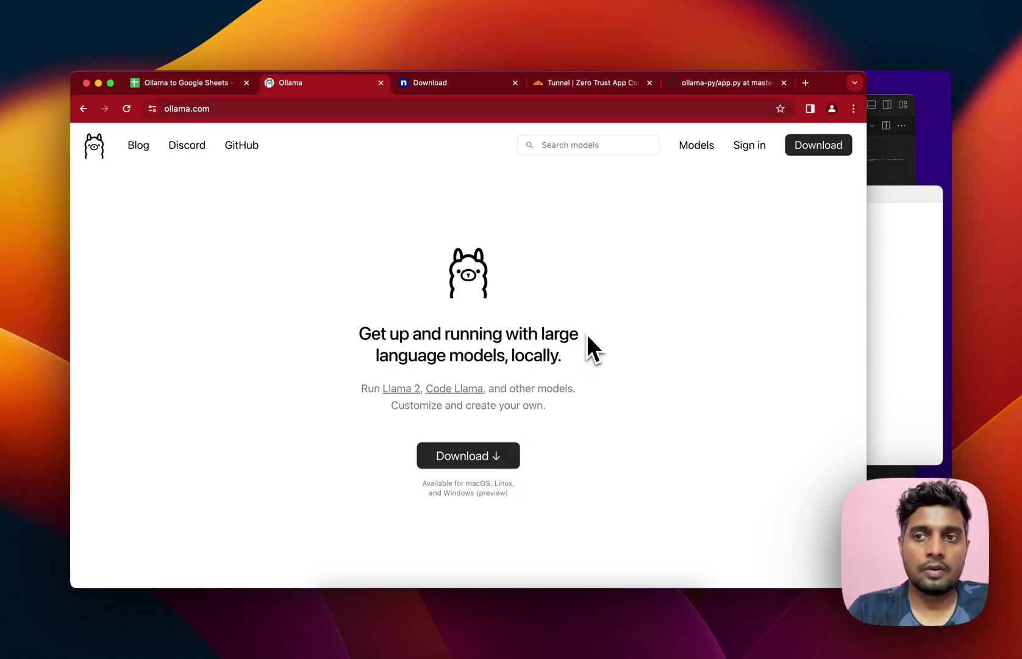
left_click(896, 329)
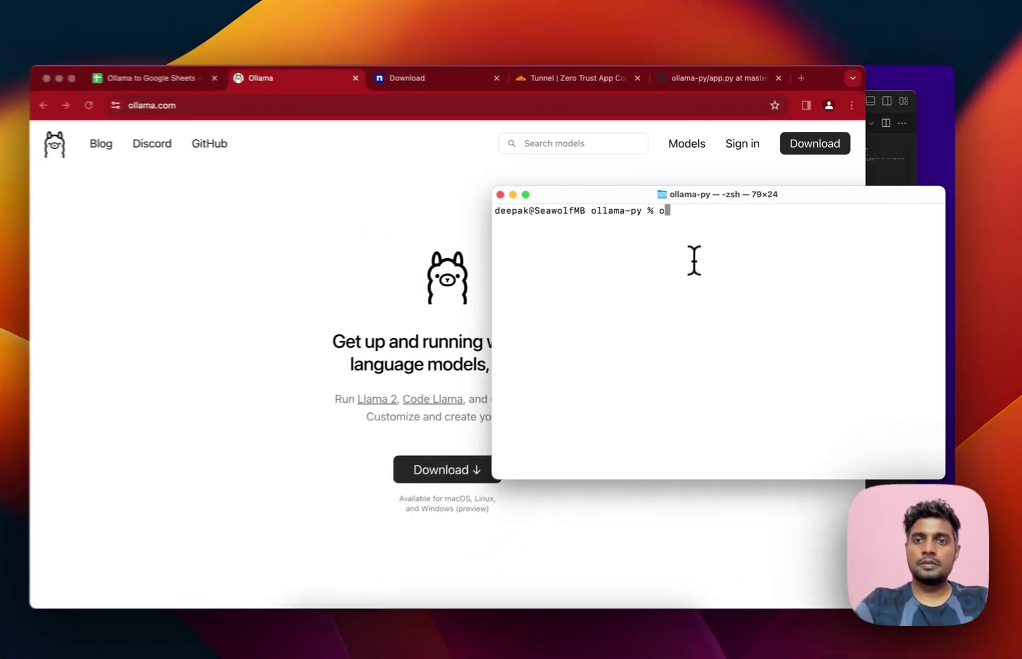
Start typing the ollama command and browse Ollama's model library on ollama.com
type("llama run")
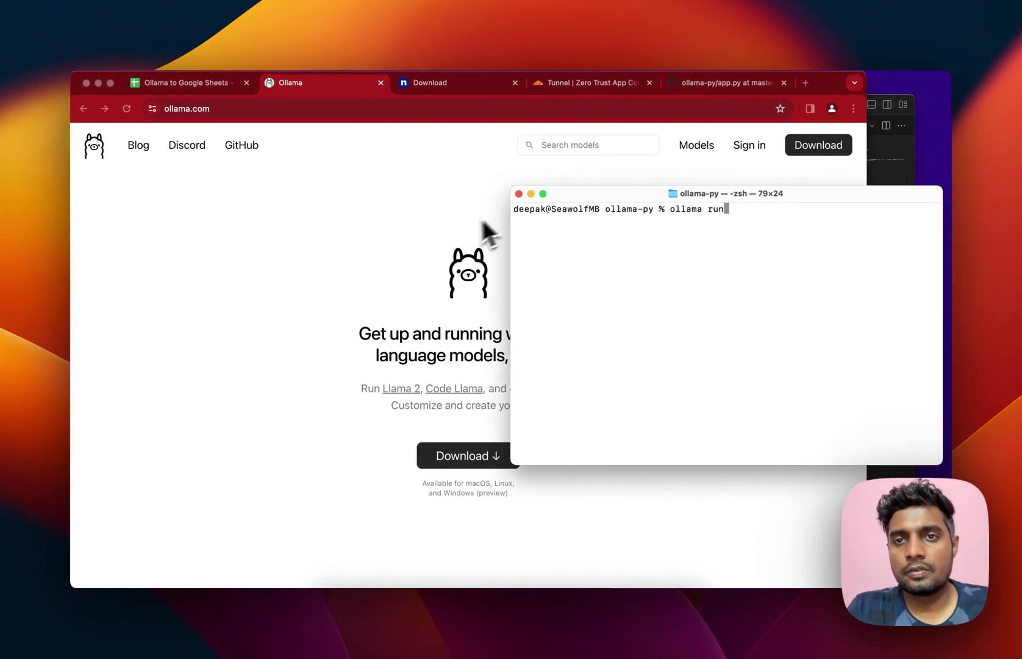
left_click(474, 236)
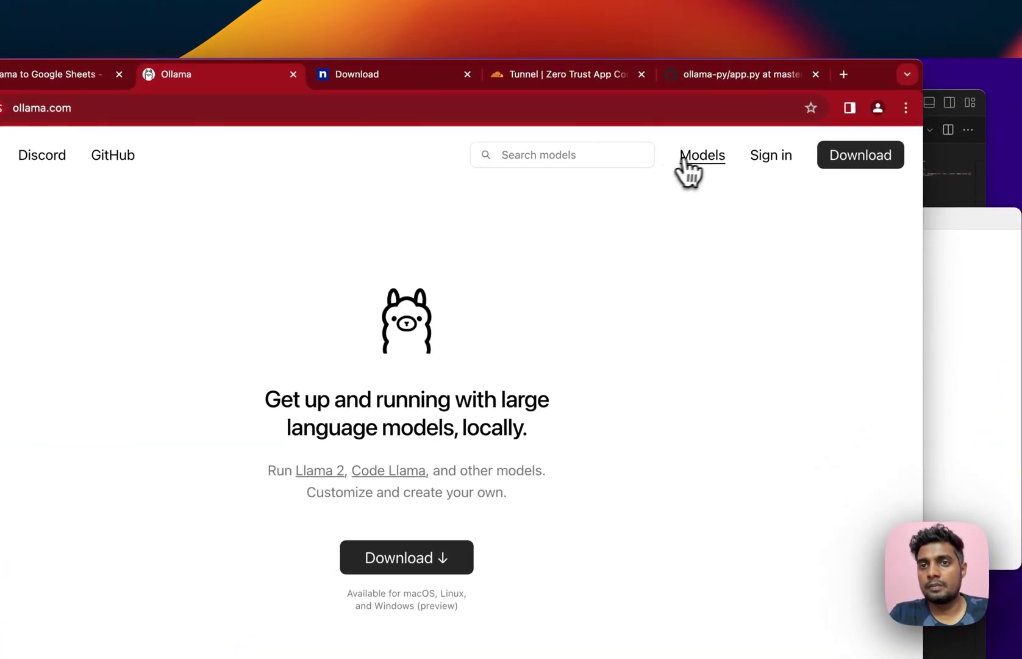
left_click(683, 158)
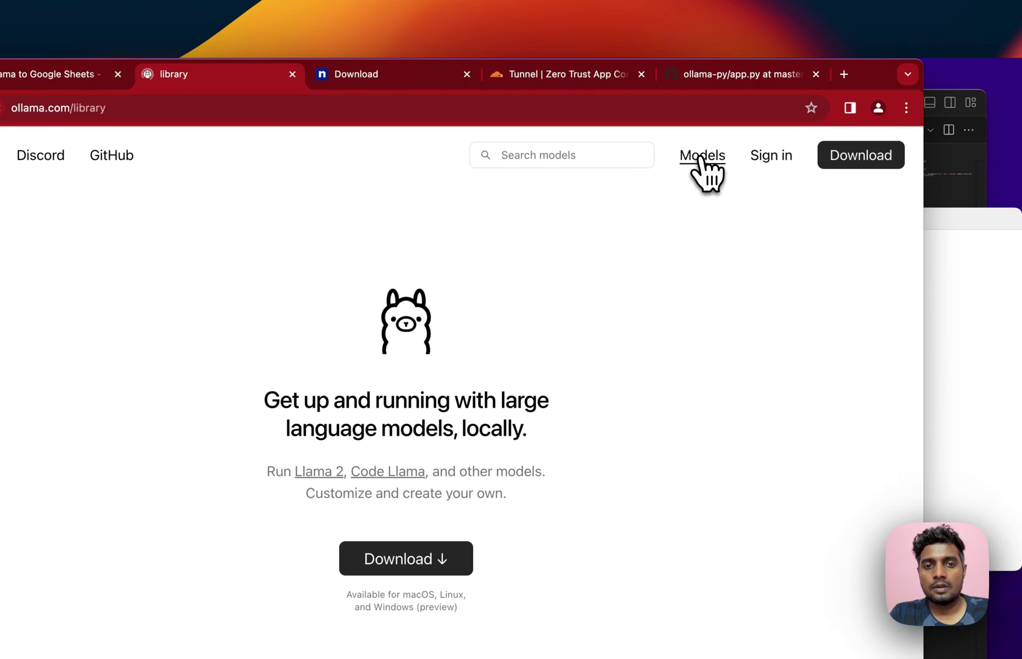
scroll(518, 328, "down", 5)
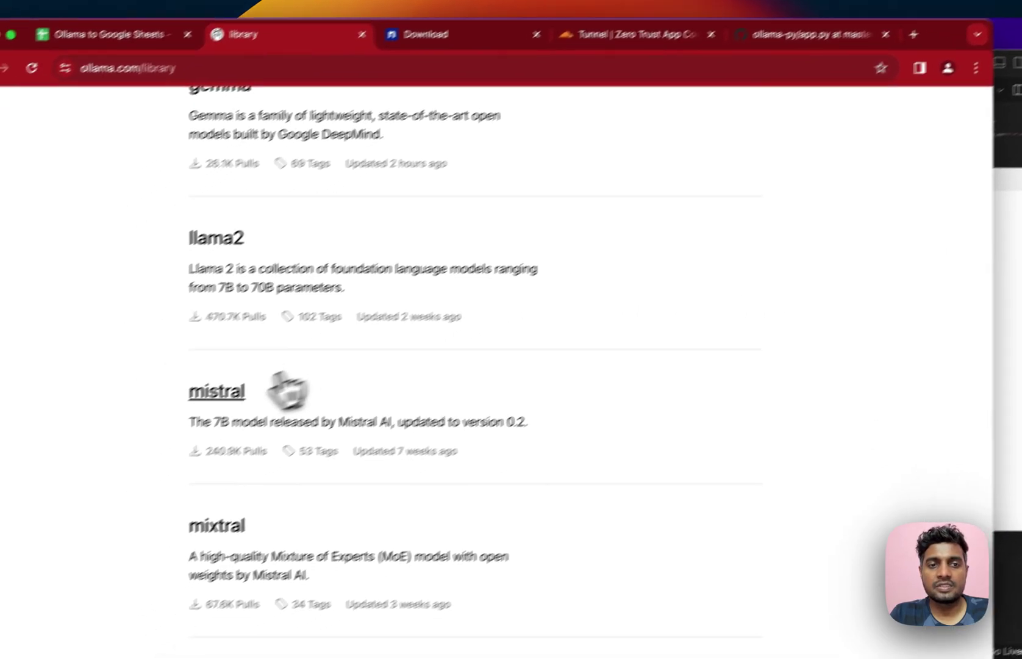
Run 'ollama run mistral', test it with 'hey', exit with /bye, and clear the terminal
left_click(933, 342)
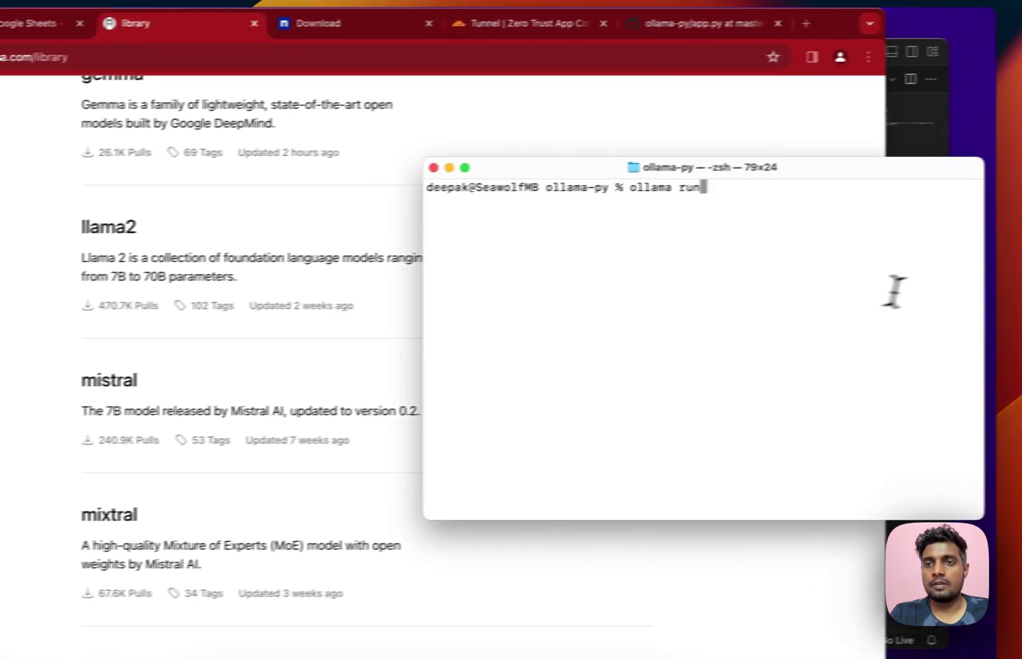
type("mistral")
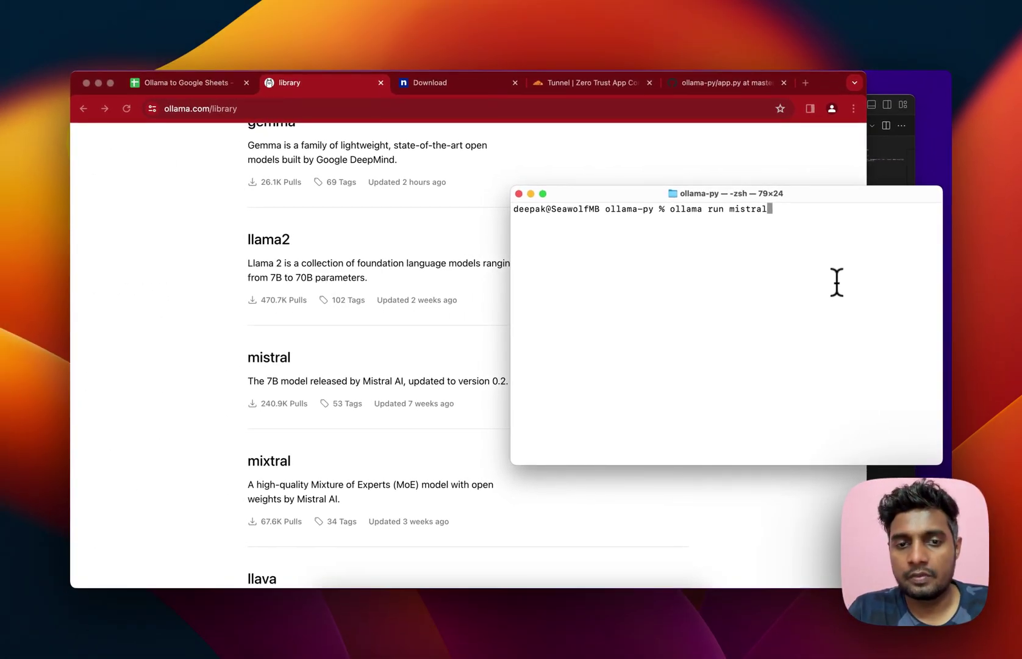
key("Return")
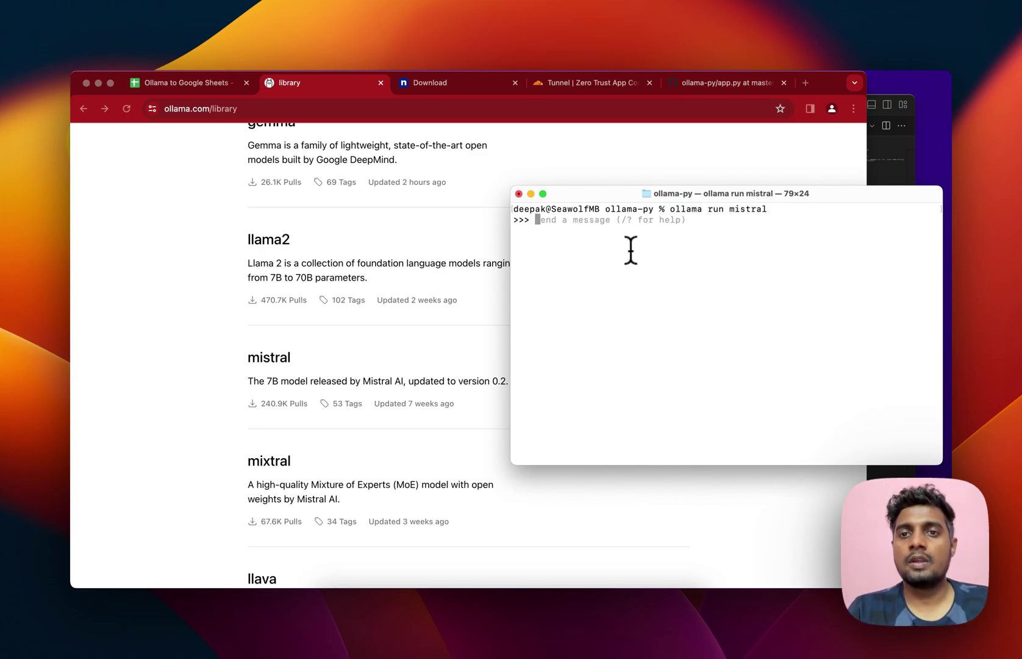
type("hey")
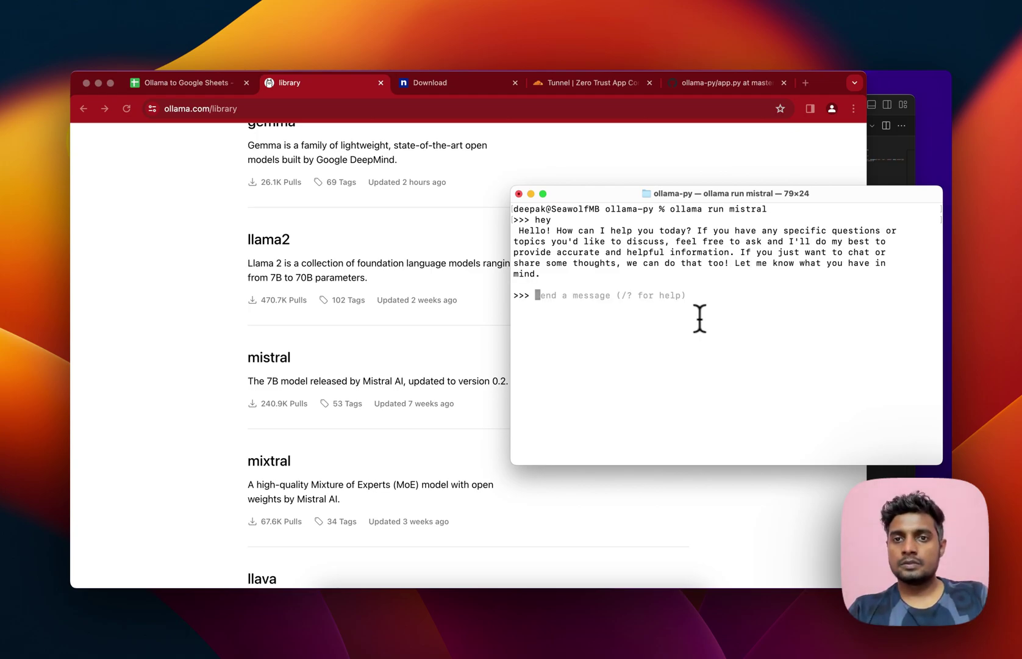
type("/")
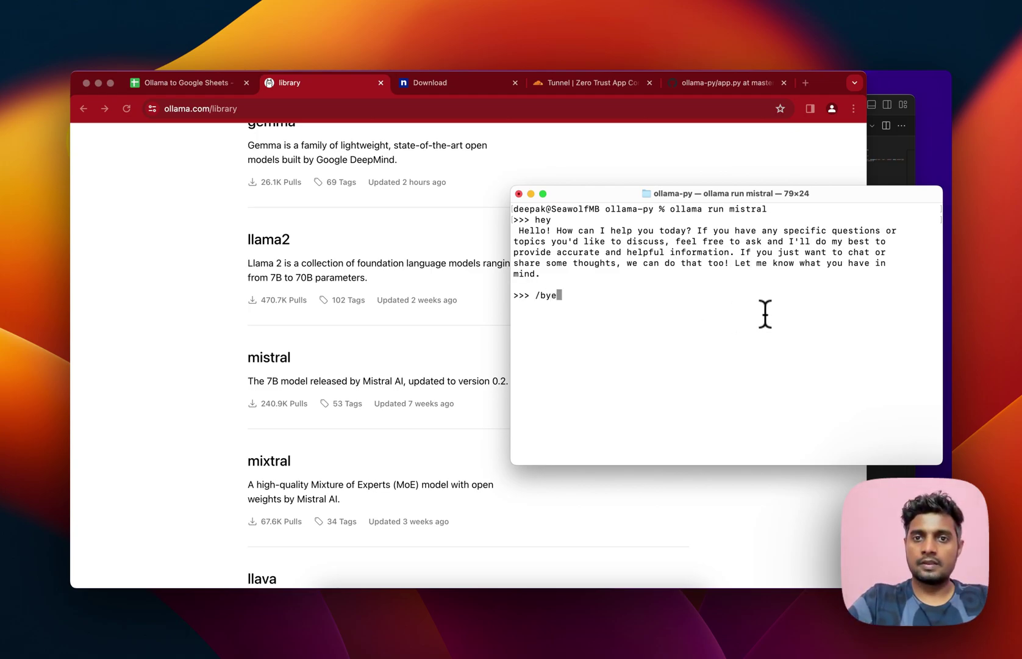
type("bye")
key("Return")
type("clear")
key("Return")
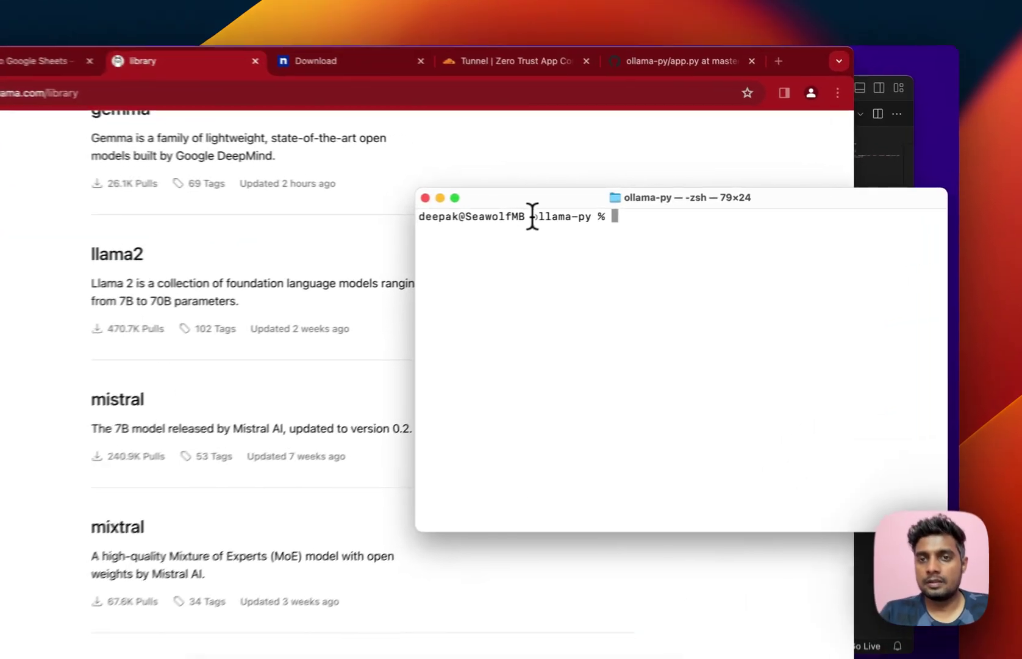
Review app.py's Flask /api/chat route calling Mistral on port 5001, then return to Terminal
left_click_drag(607, 209, 639, 209)
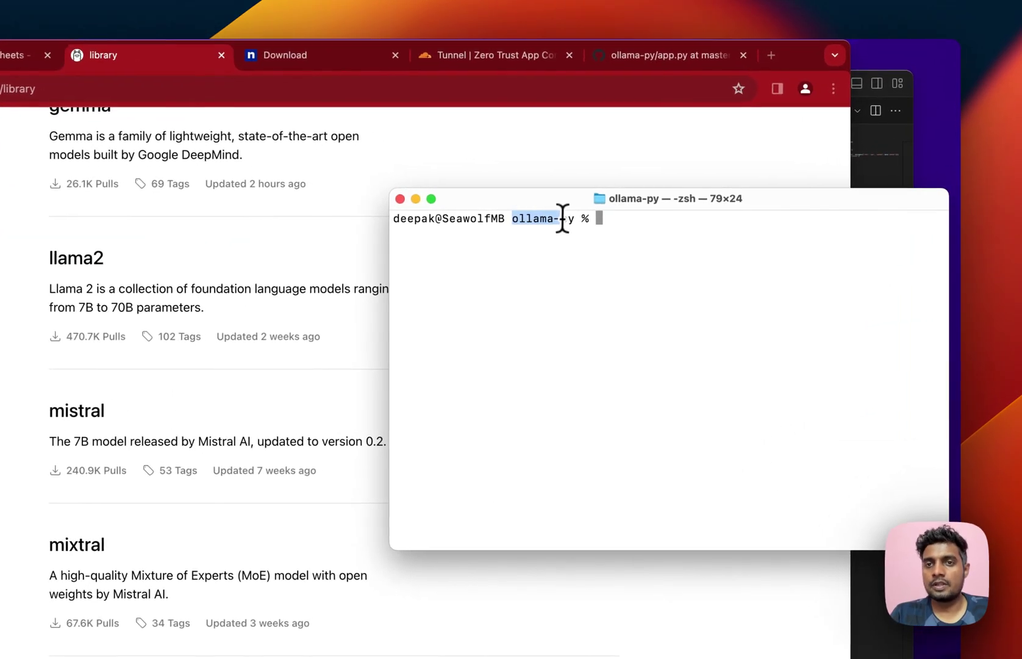
left_click(867, 172)
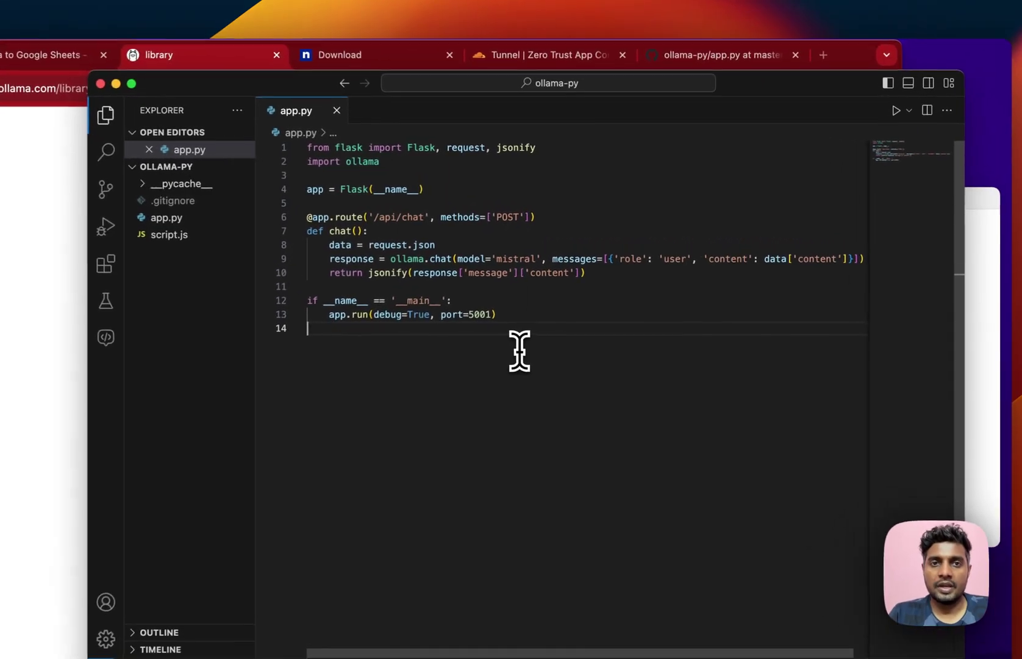
left_click(373, 161)
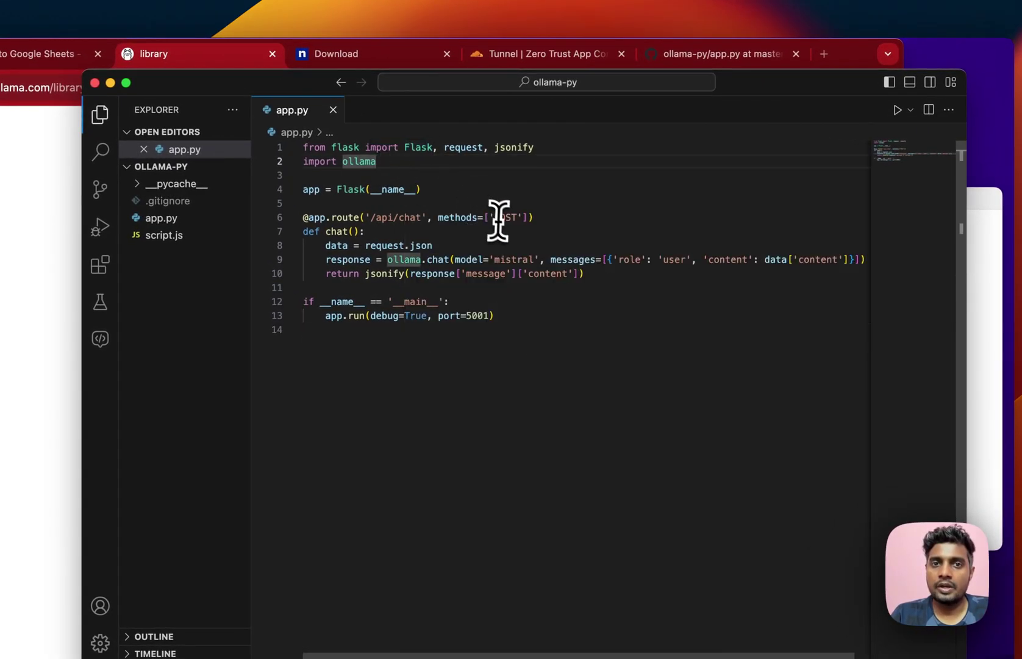
left_click(595, 327)
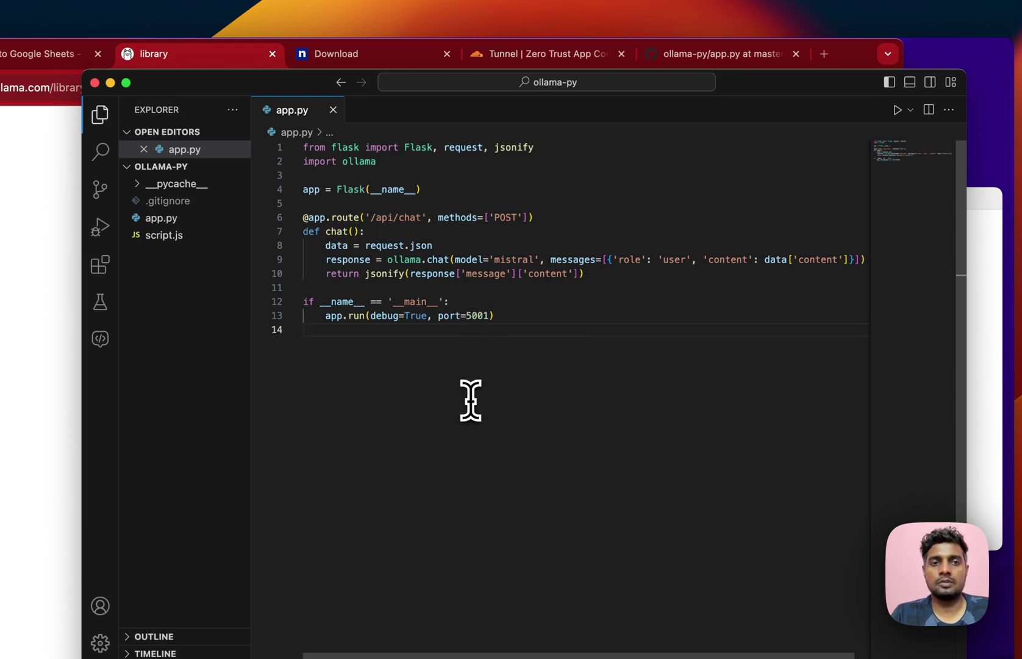
key("super+shift+c")
left_click(706, 330)
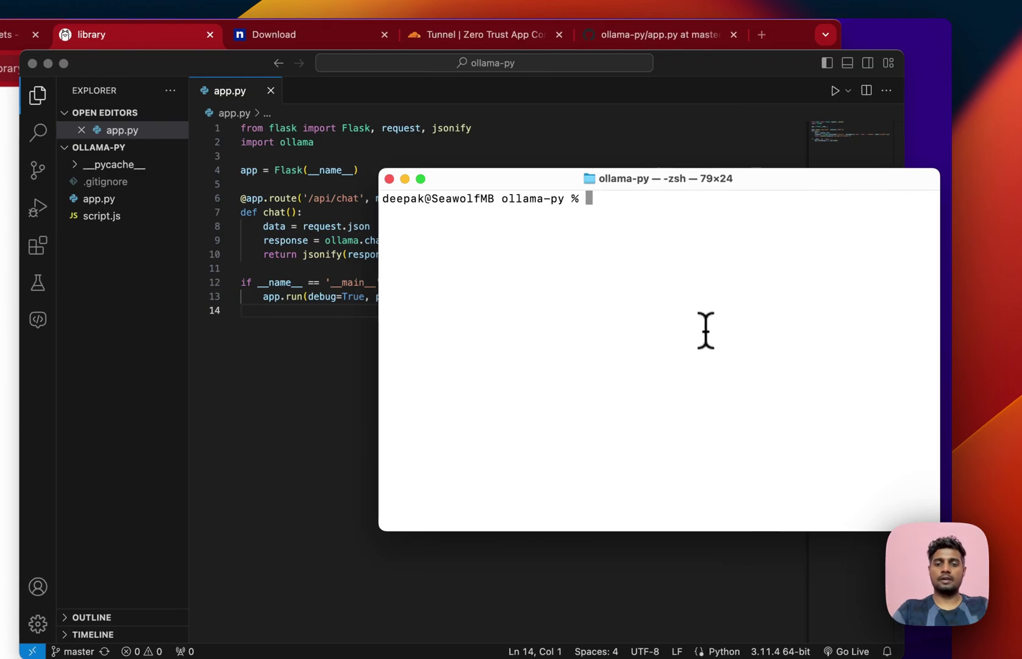
type("python3")
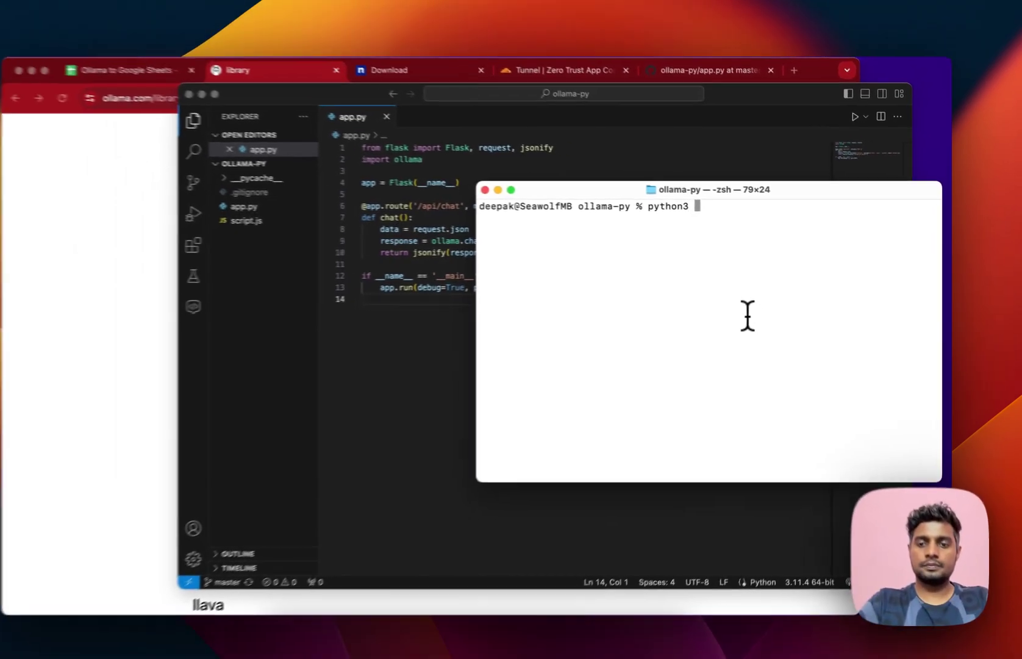
type(" app.py")
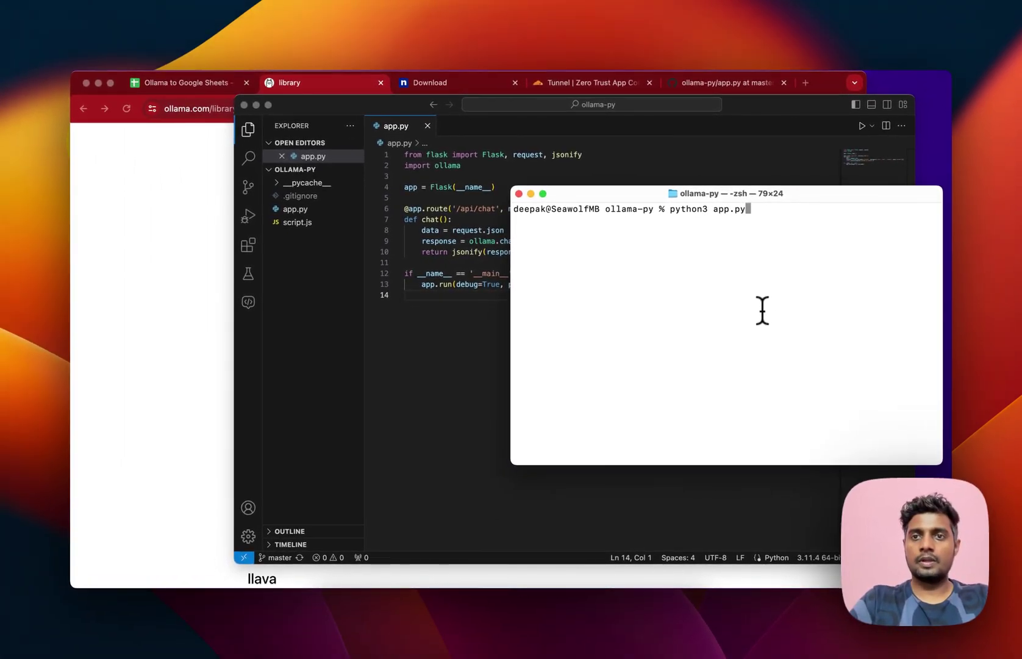
key("Return")
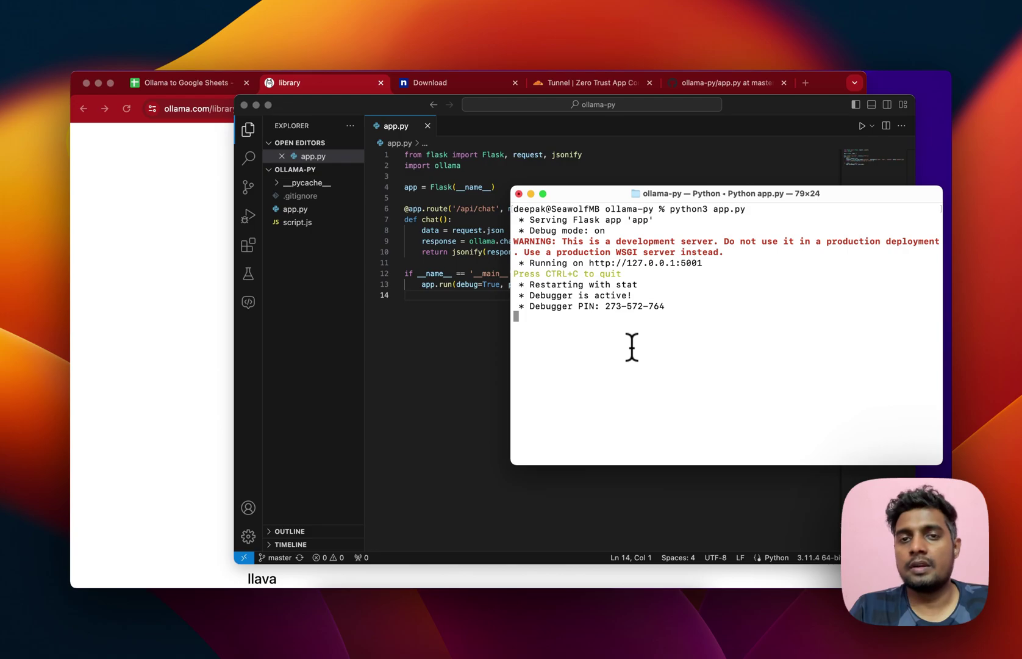
On ngrok's Mac OS download page, select the 'brew install ngrok/ngrok/ngrok' command
left_click(285, 82)
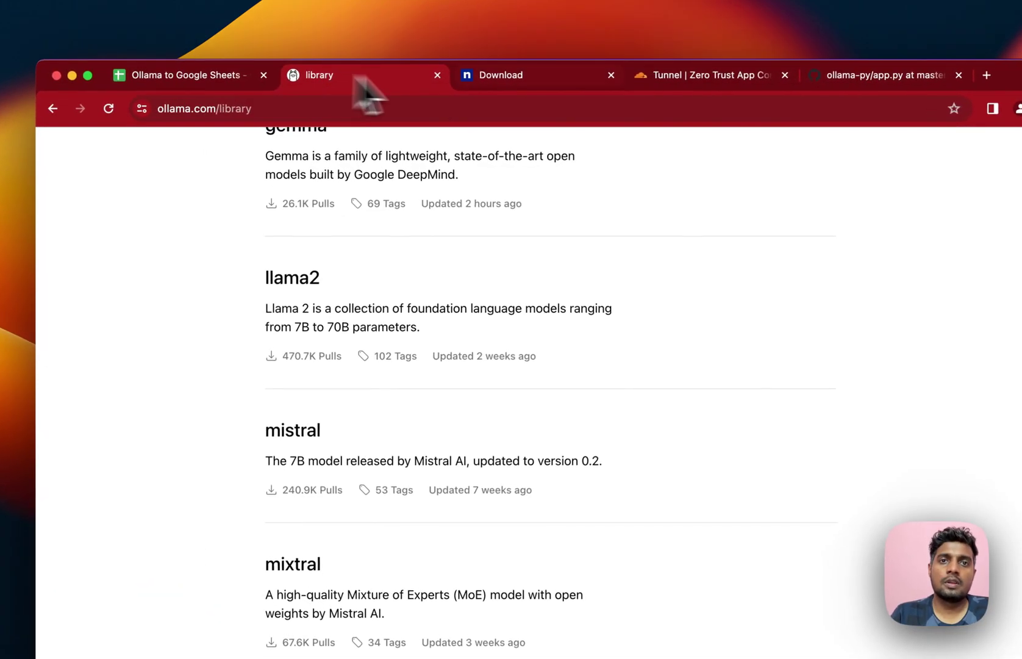
left_click(521, 82)
scroll(438, 258, "up", 5)
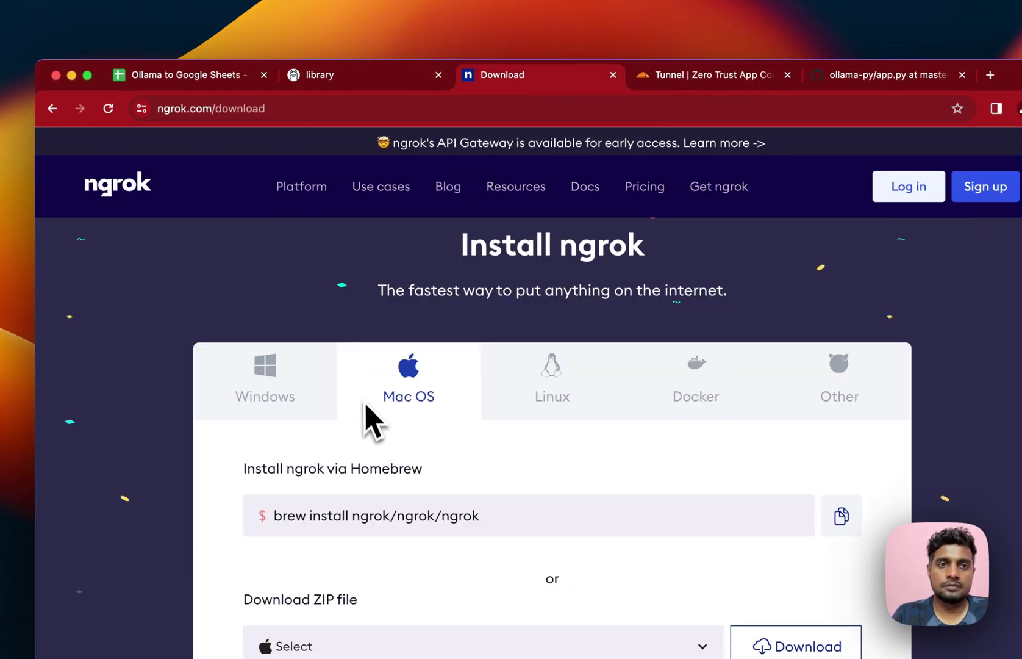
scroll(366, 409, "down", 5)
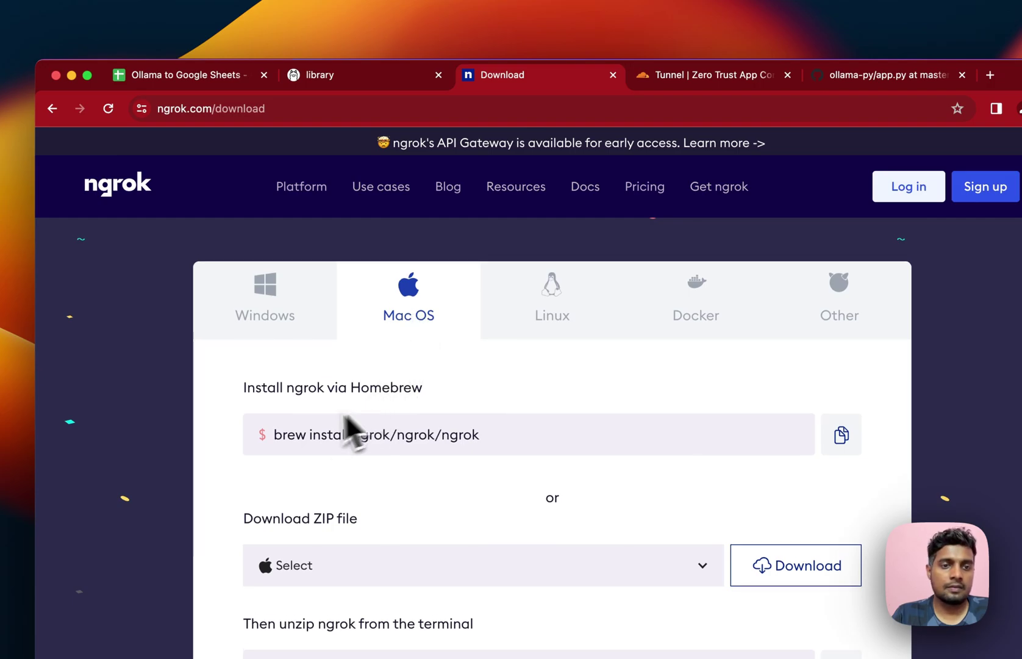
left_click_drag(274, 433, 498, 430)
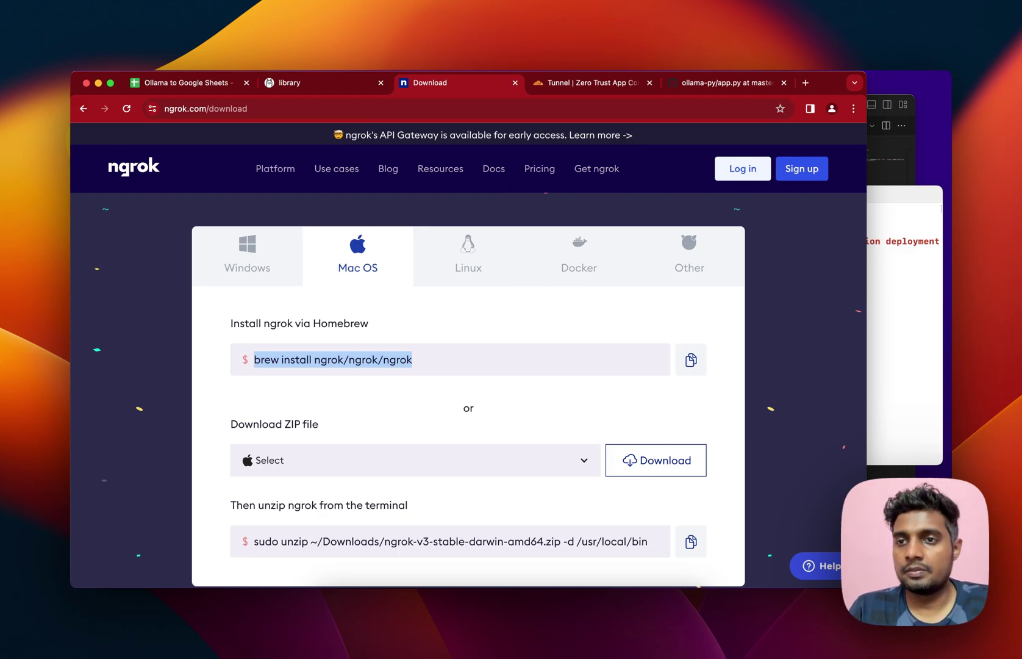
In a second Terminal tab, run 'ngrok http 5001' to tunnel the Flask port
left_click(903, 366)
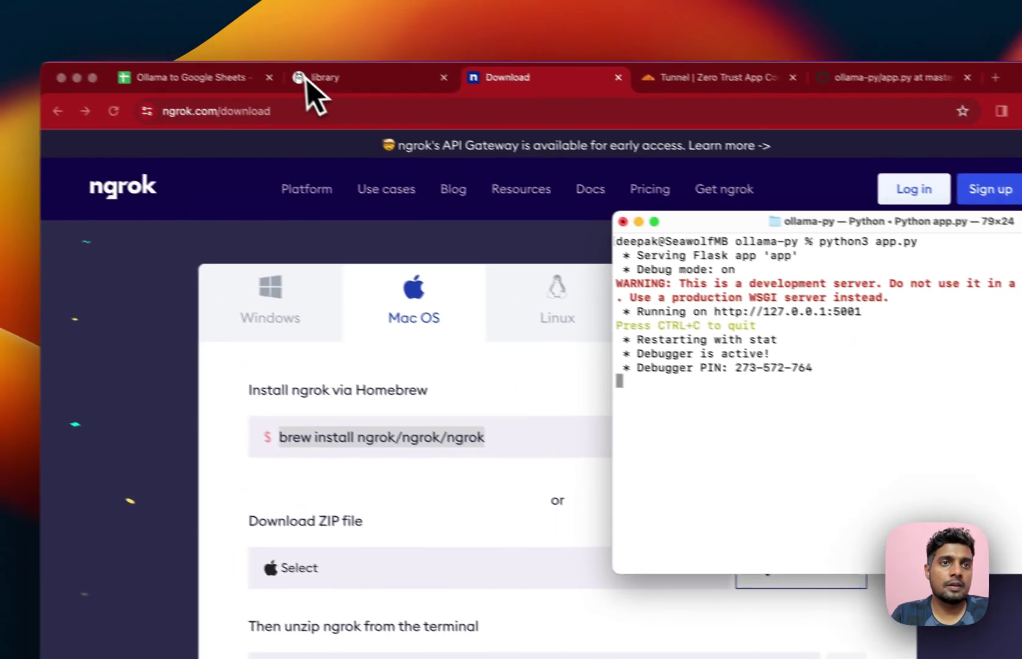
left_click(152, 48)
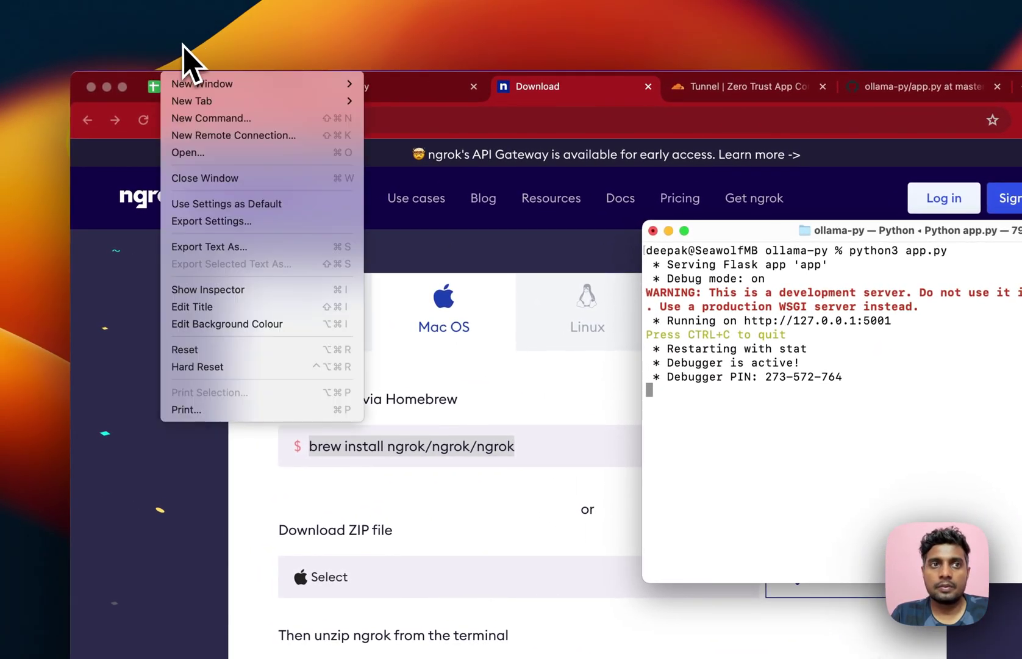
mouse_move(206, 81)
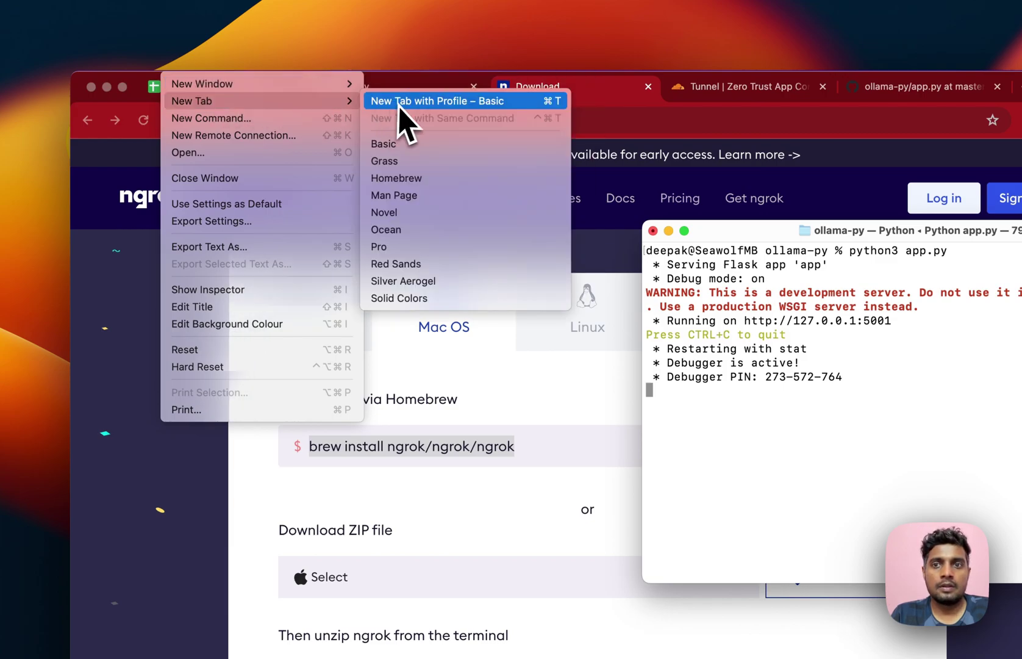
left_click(404, 102)
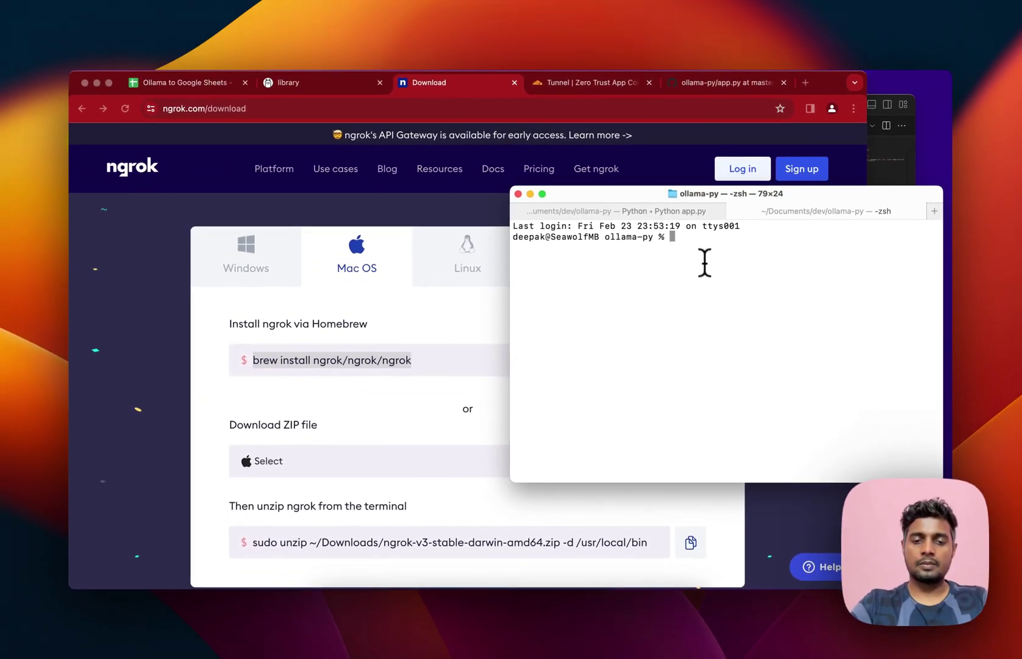
type("ng")
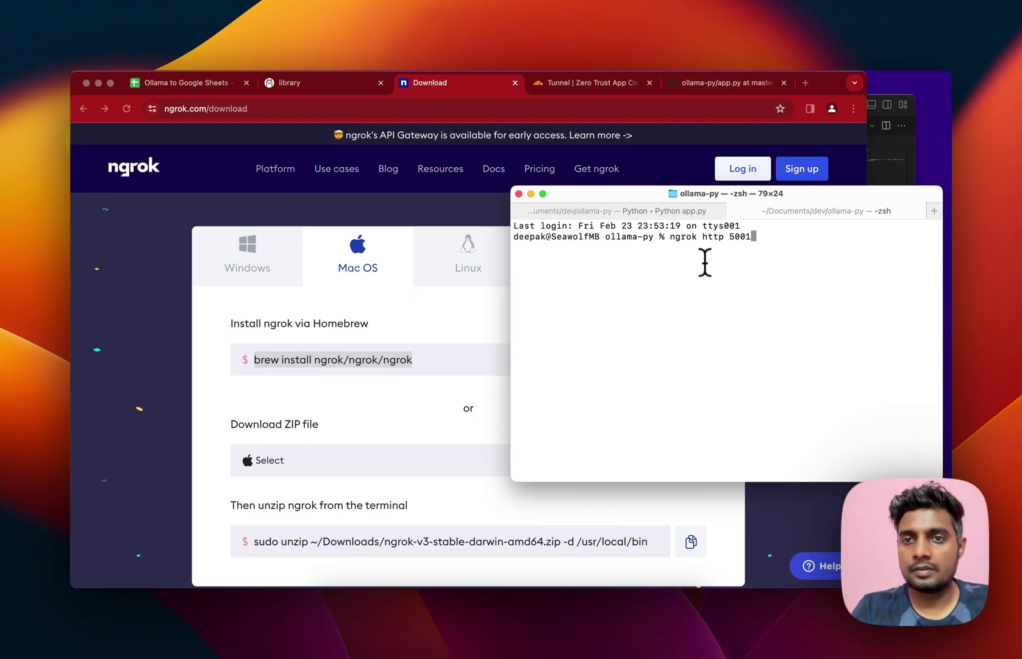
type("rok http 5001")
key("Return")
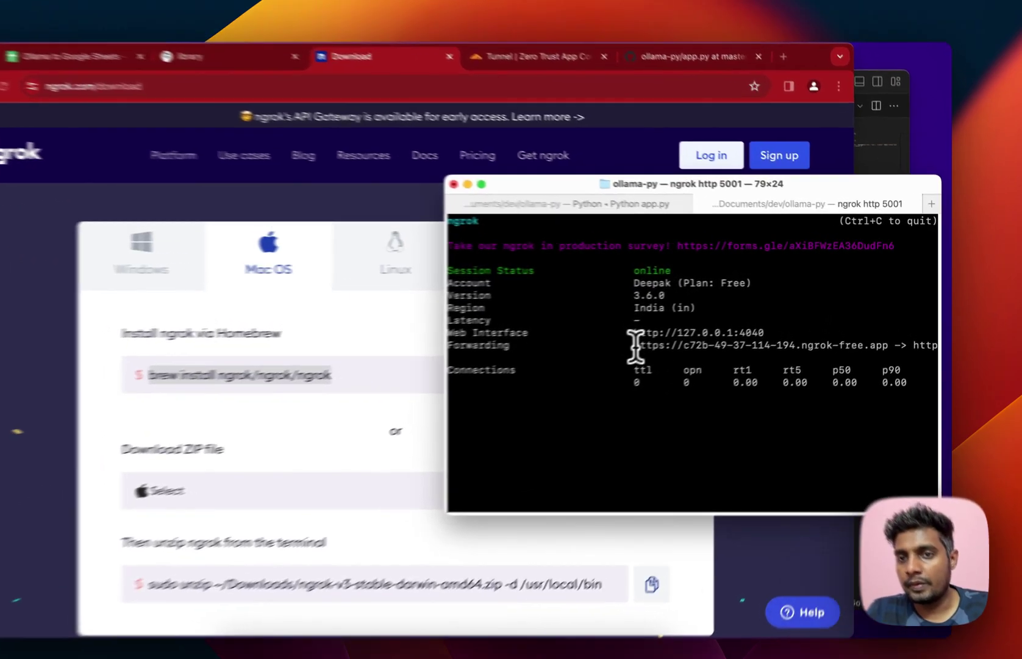
Copy ngrok's public forwarding URL and return to the Ollama to Google Sheets spreadsheet
left_click_drag(676, 333, 897, 332)
key("super+c")
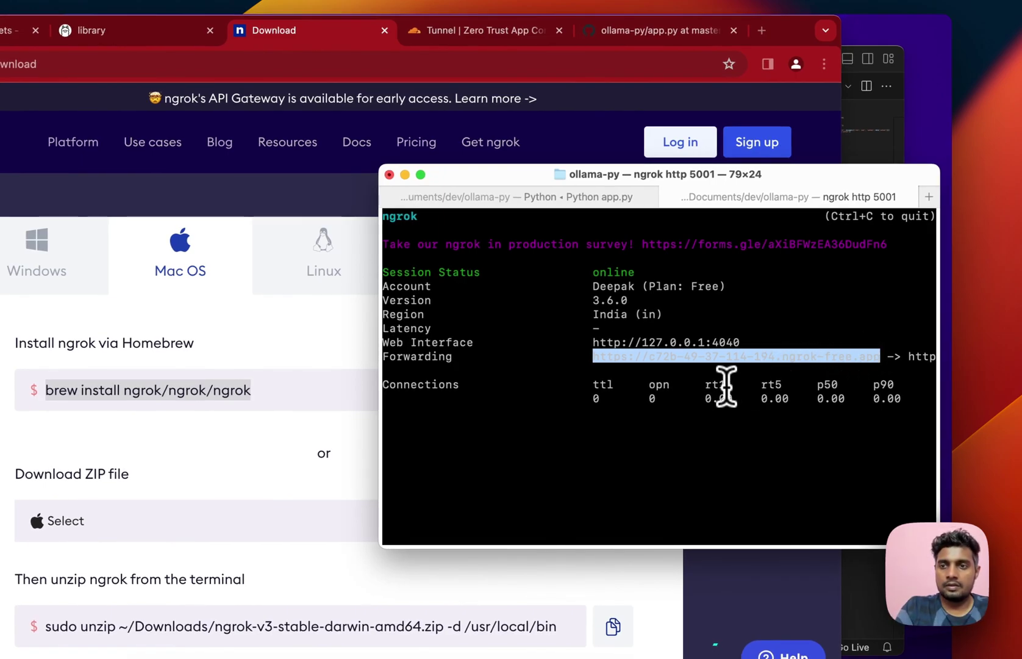
left_click(649, 421)
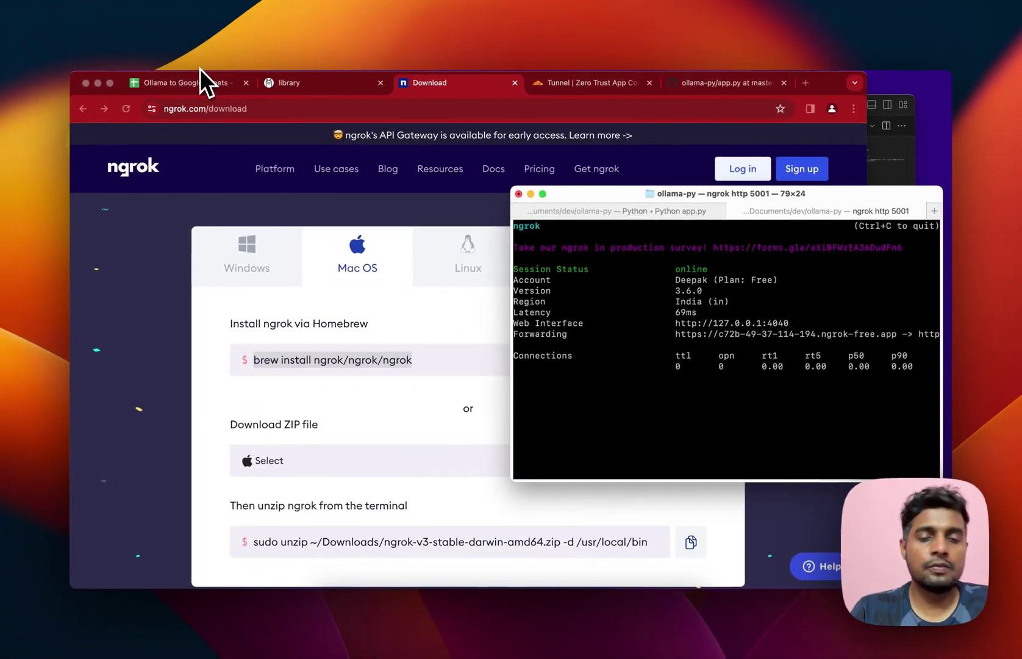
left_click(200, 84)
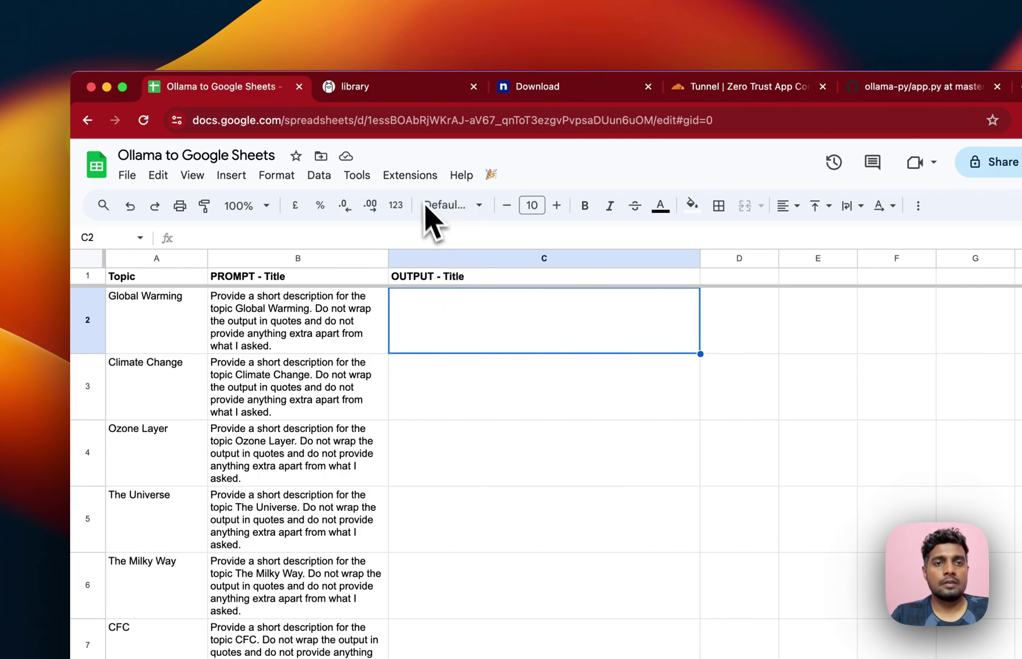
Open Extensions > Apps Script to view the Ollama Tunnel project's Code.gs
left_click(410, 175)
left_click(424, 253)
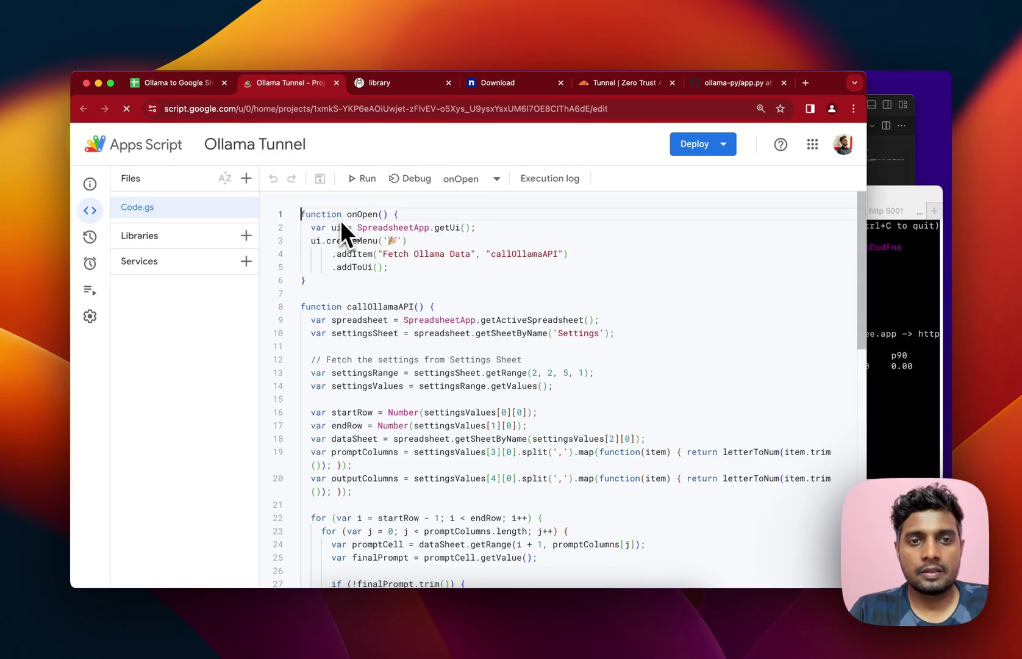
scroll(453, 268, "down", 10)
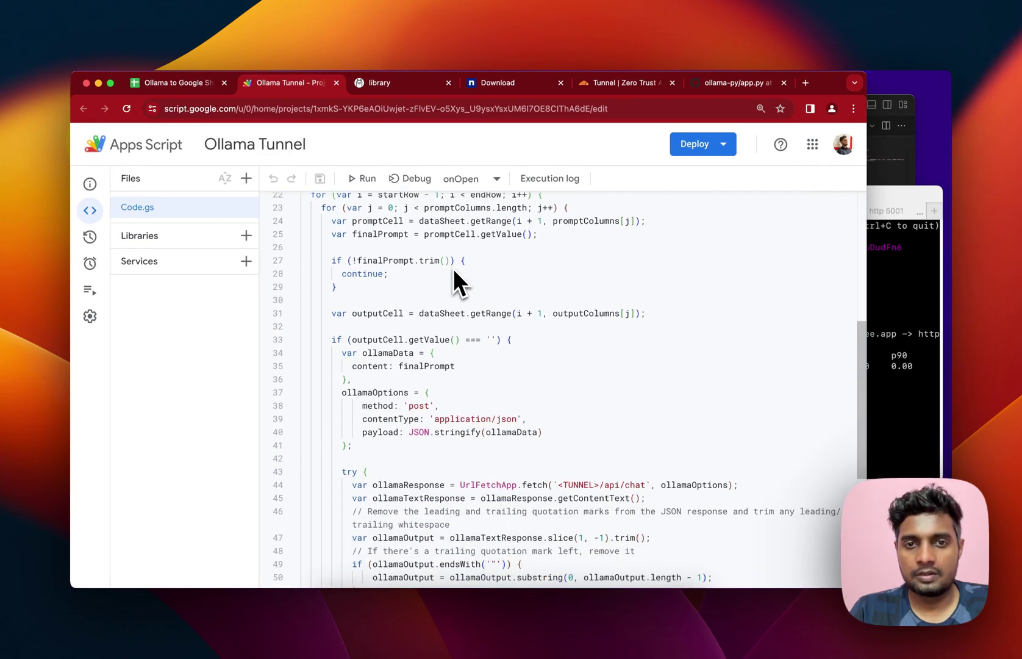
scroll(453, 268, "up", 10)
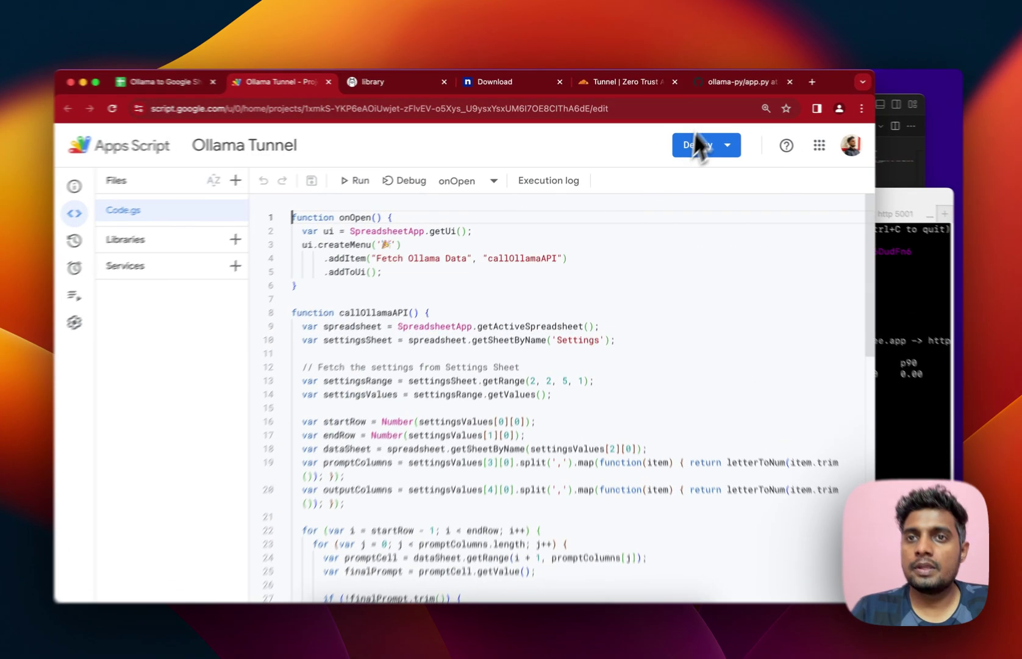
left_click(735, 82)
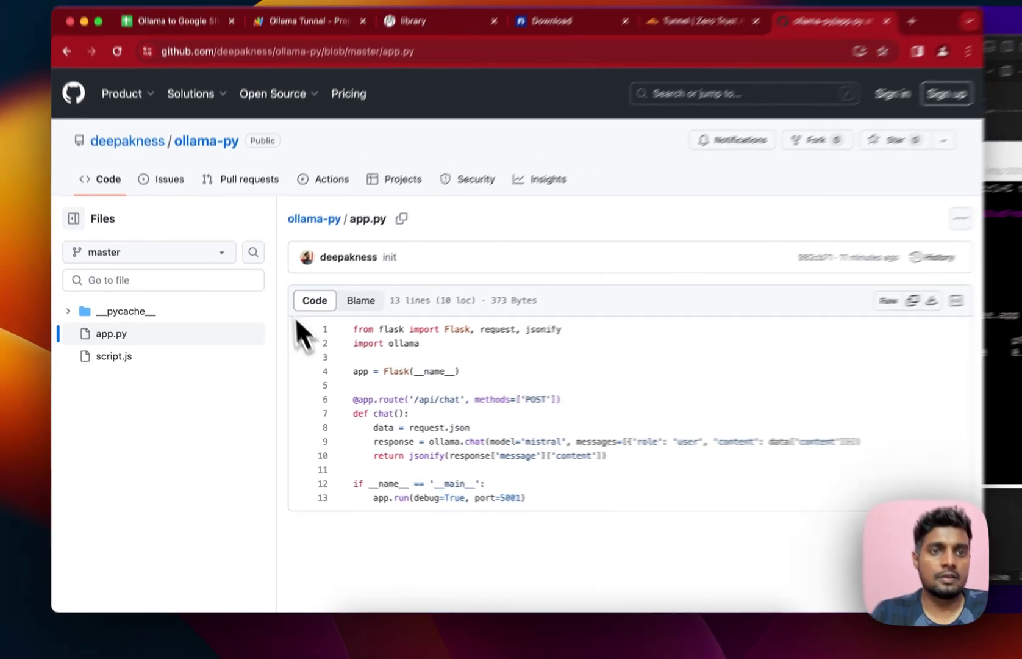
mouse_move(263, 93)
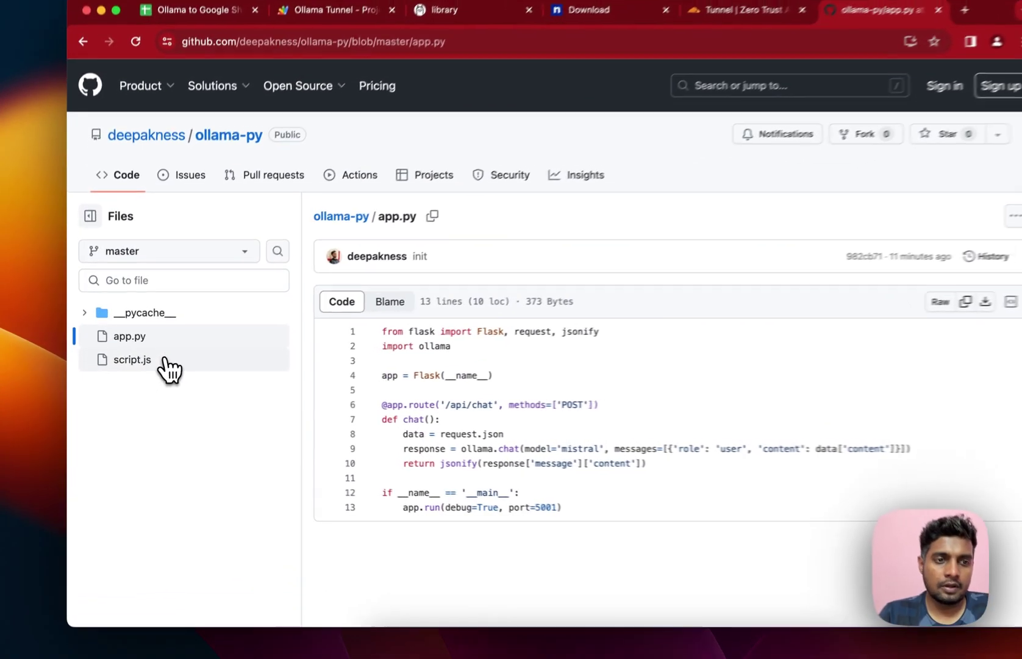
left_click(151, 371)
scroll(485, 403, "down", 5)
scroll(487, 422, "up", 10)
left_click(247, 342)
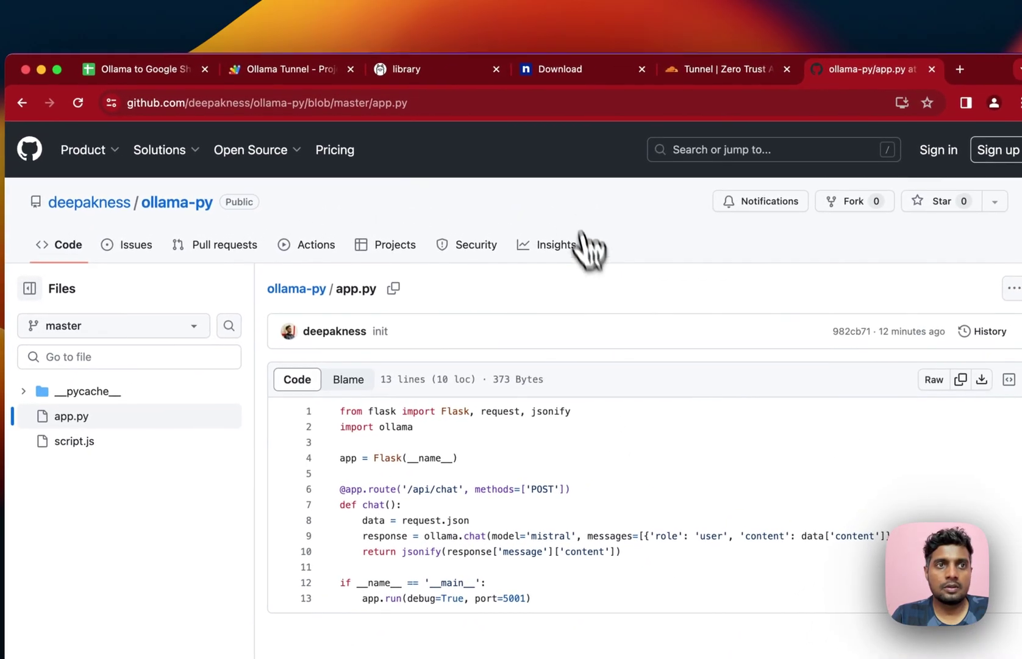
Replace the <TUNNEL> placeholder on line 44 with the ngrok forwarding URL and save
left_click(268, 45)
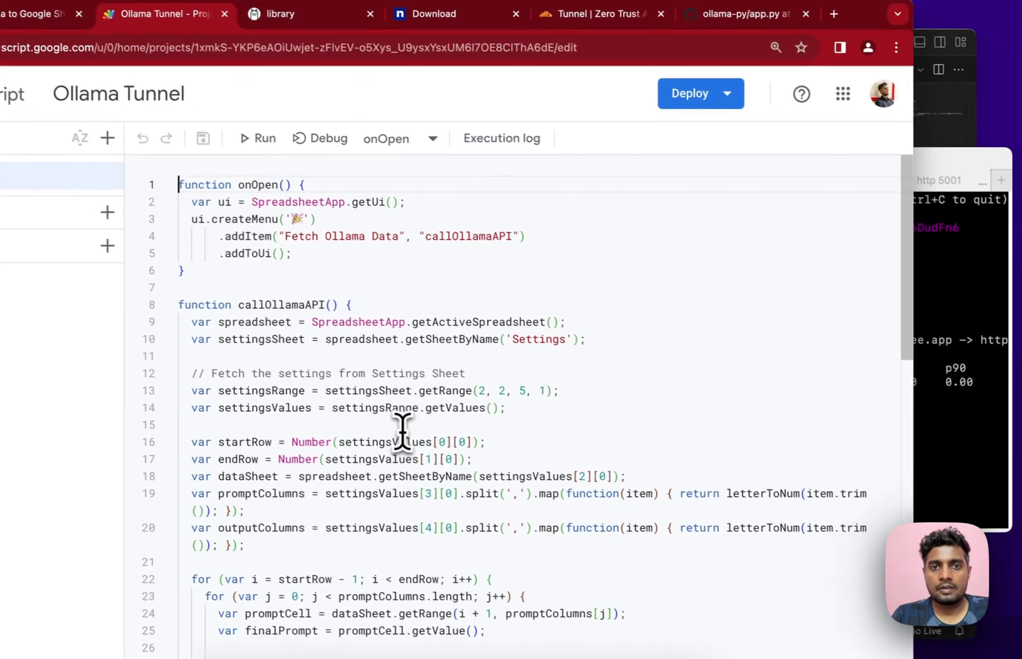
scroll(425, 364, "down", 10)
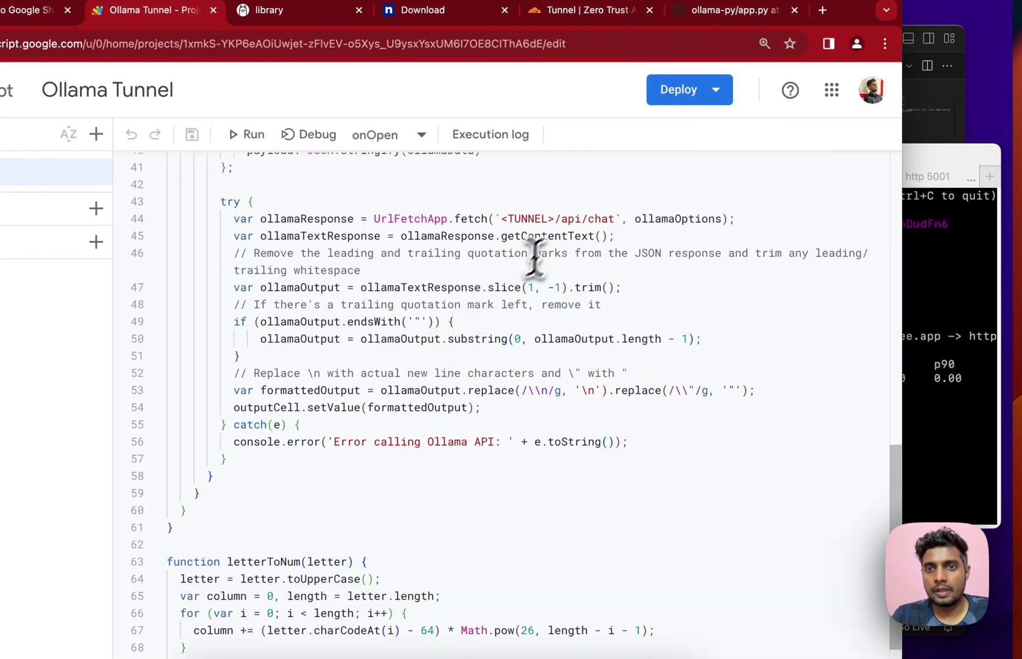
left_click_drag(554, 220, 506, 223)
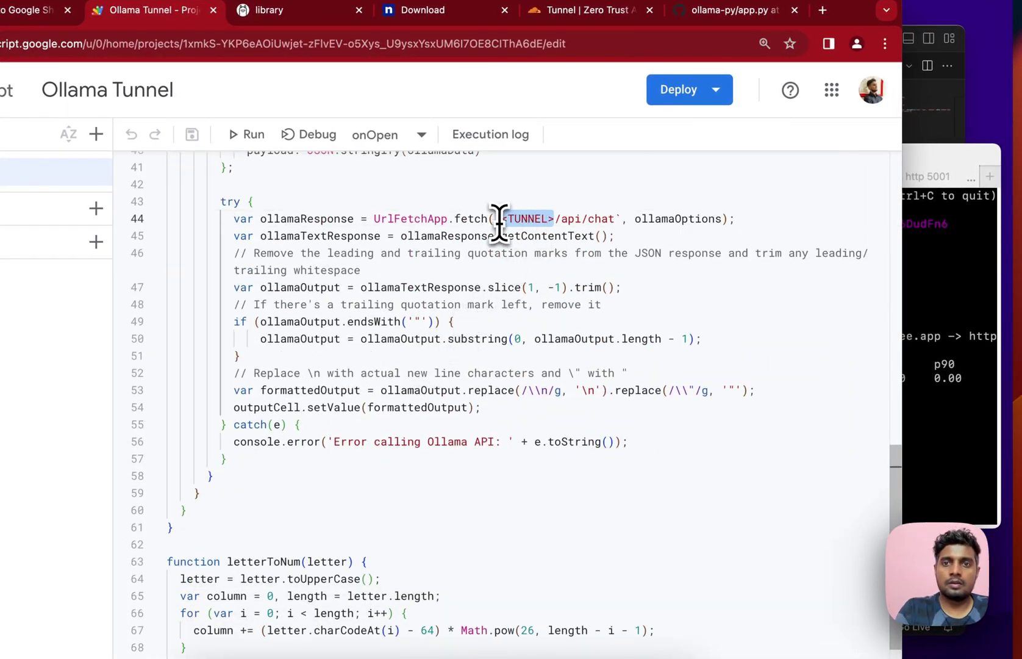
key("super+v")
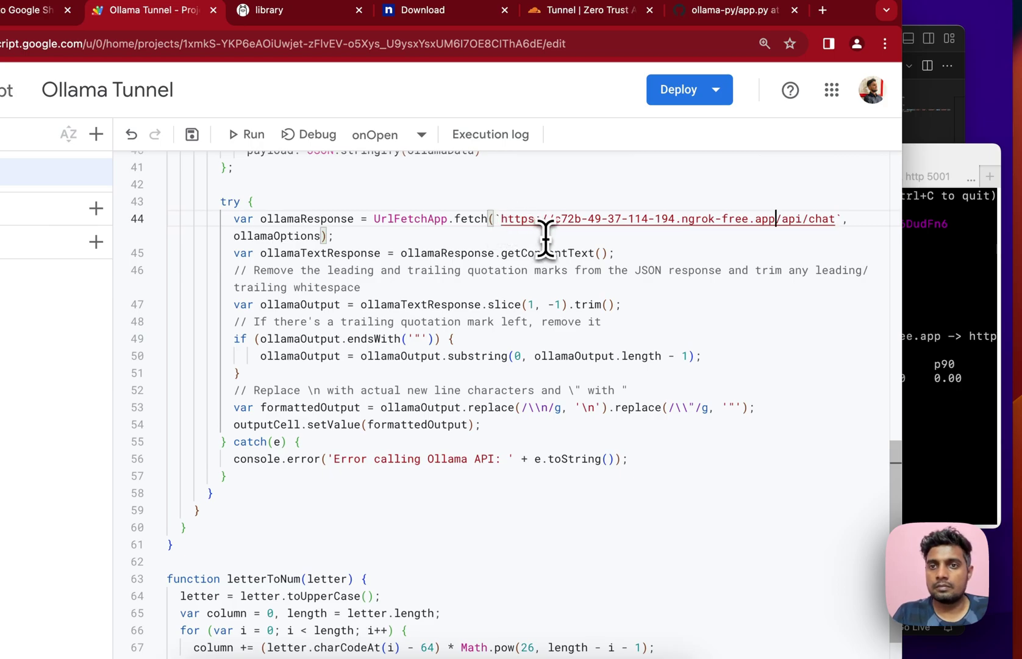
left_click(915, 381)
left_click(227, 356)
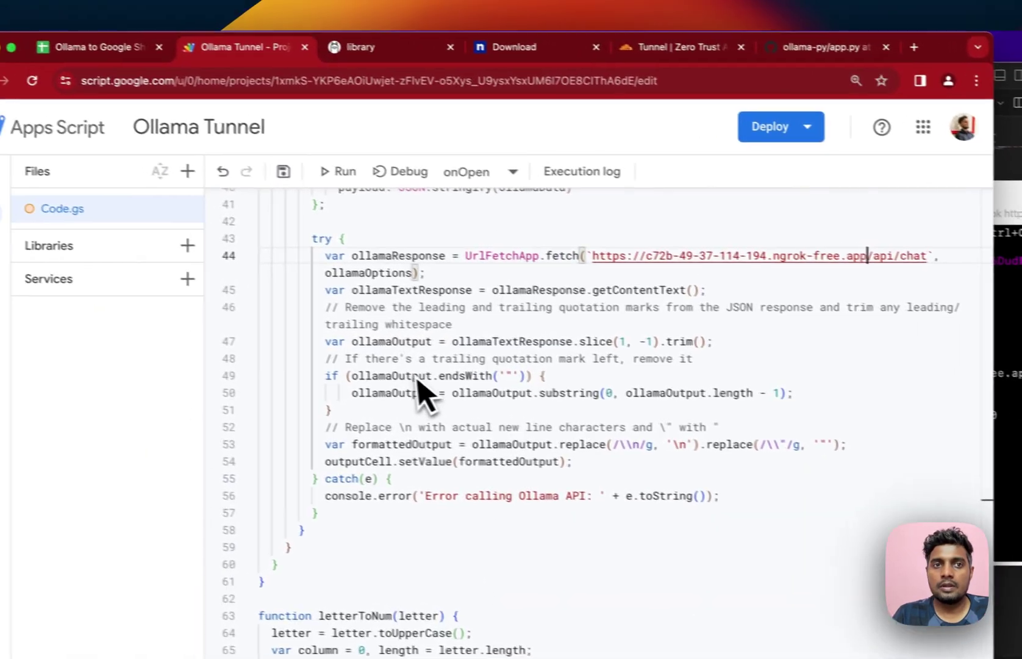
left_click(312, 176)
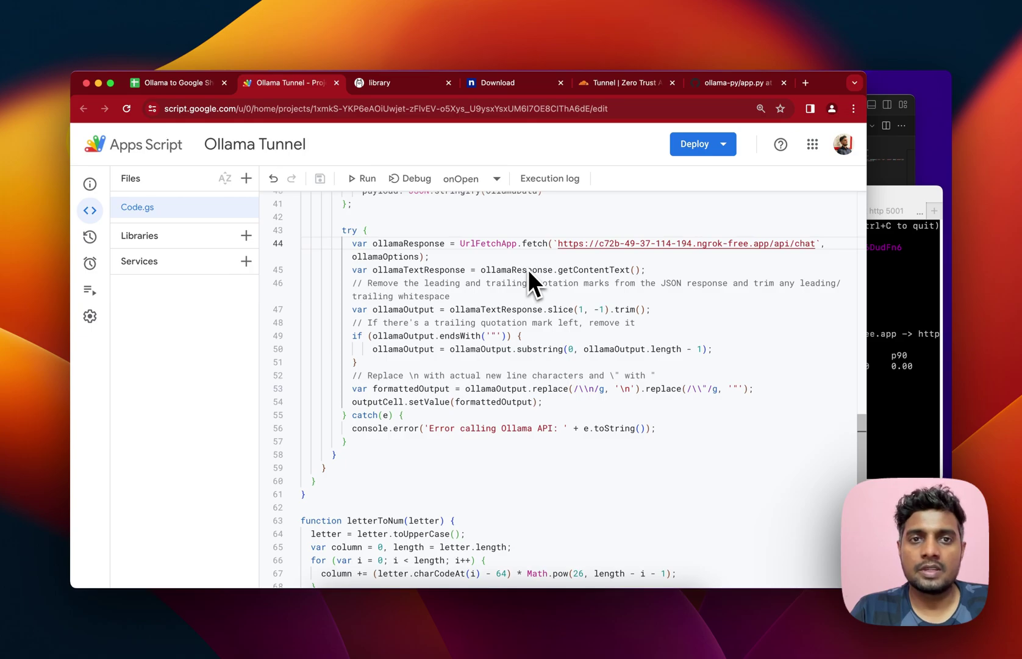
Run the callOllamaAPI function from the Apps Script editor
left_click(464, 180)
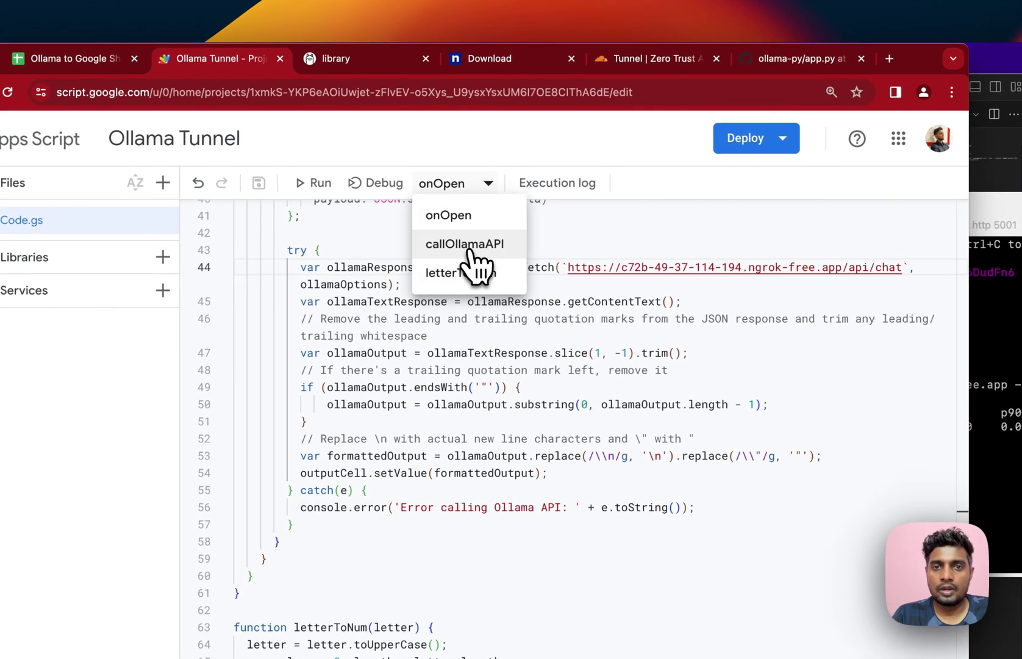
left_click(469, 247)
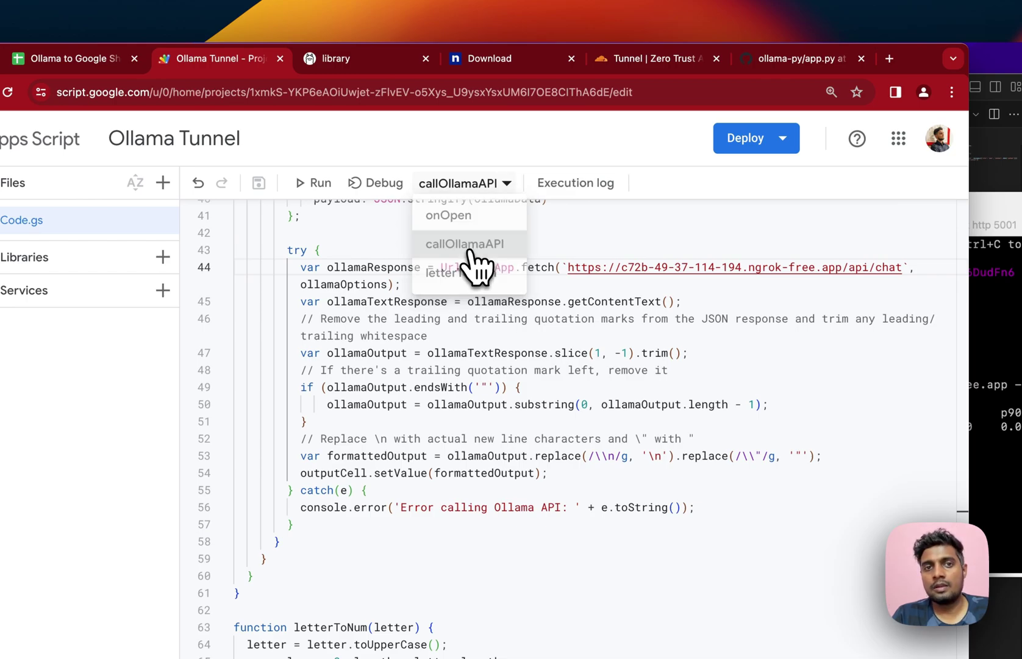
left_click(321, 204)
Watch the ngrok and Flask logs for the POST /api/chat request, then check the spreadsheet
left_click(995, 427)
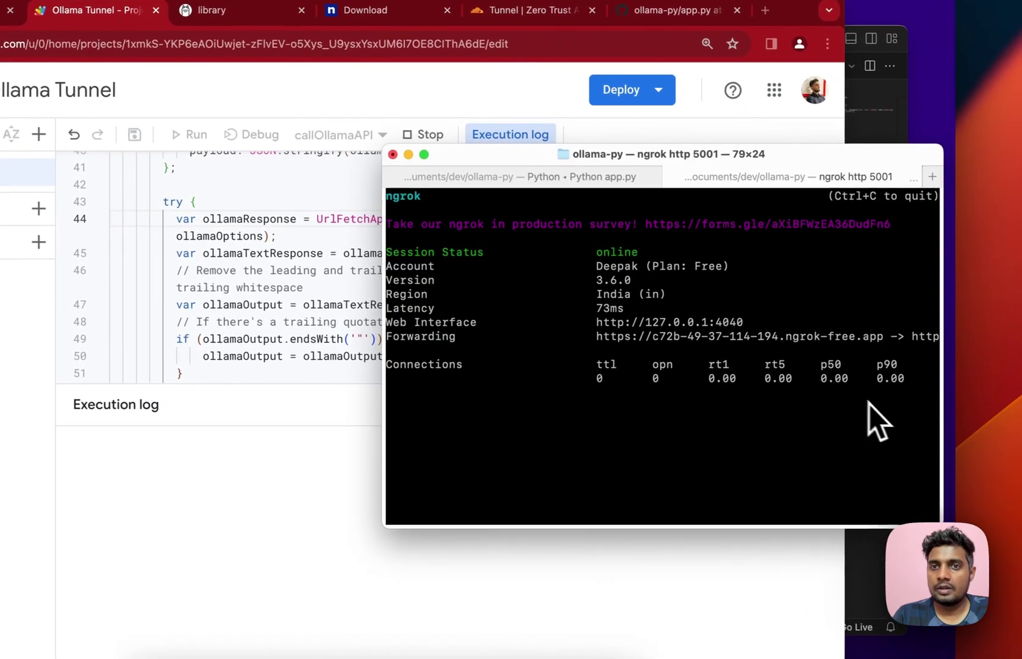
left_click(522, 177)
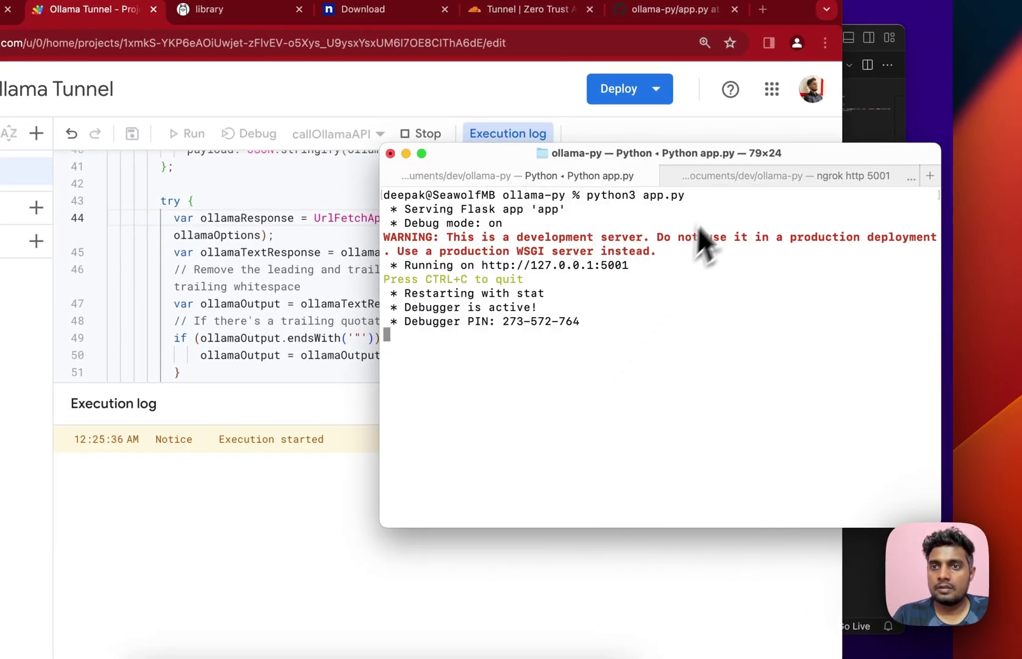
left_click(729, 176)
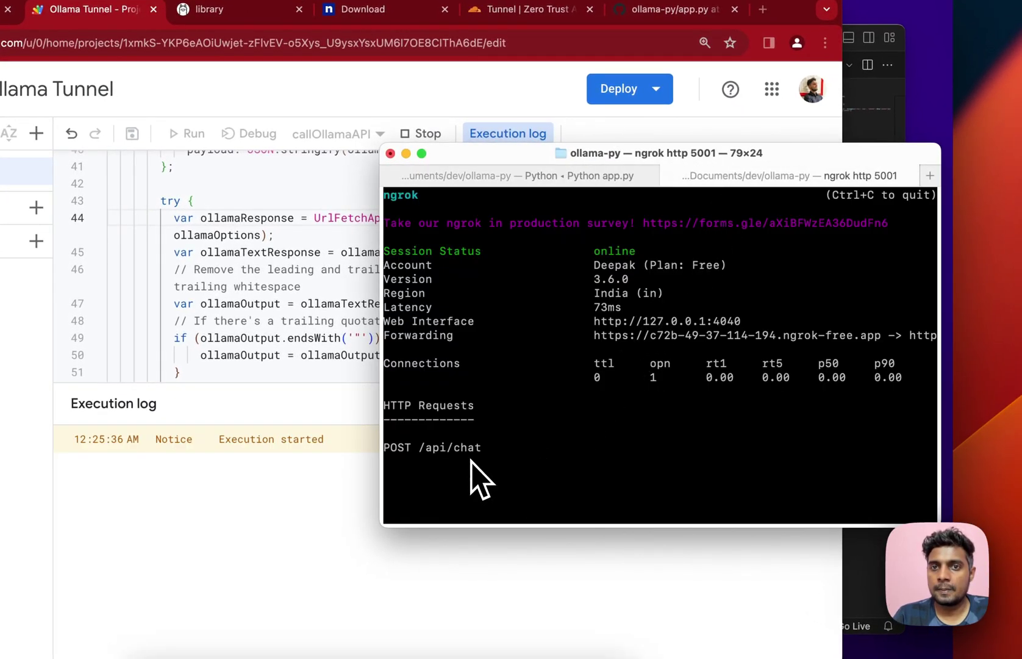
left_click(507, 182)
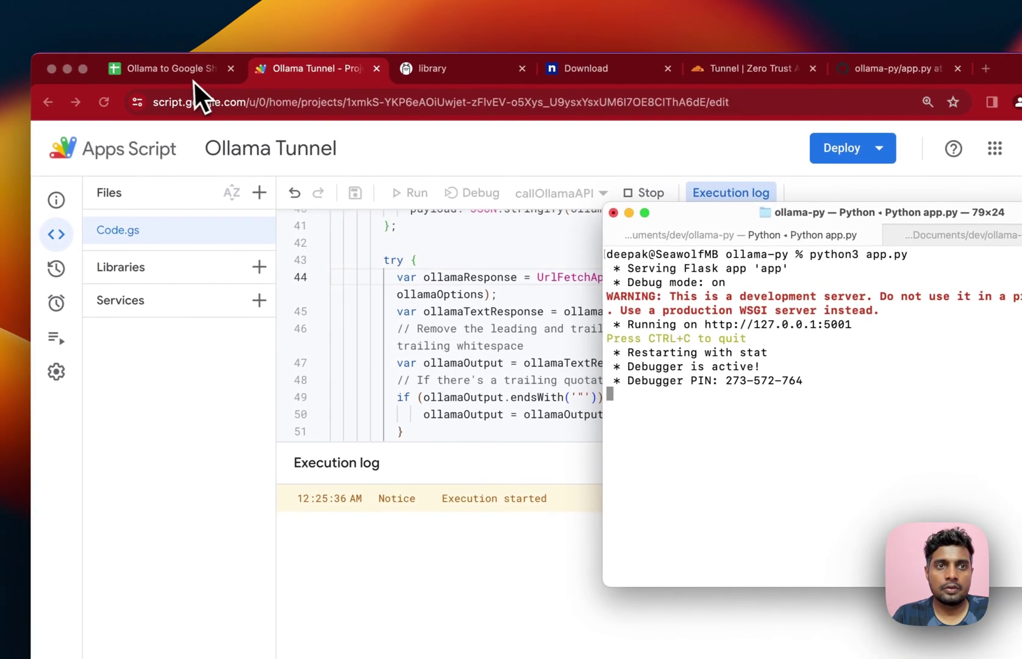
left_click(194, 79)
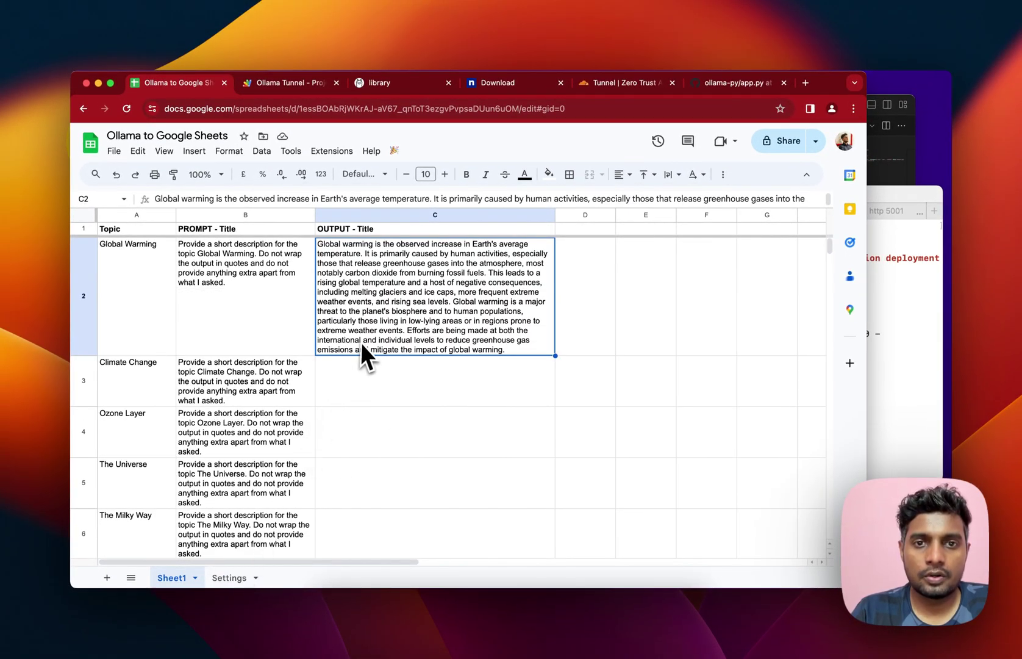
On the Settings sheet, select the setting labels in A2:A5
left_click(234, 578)
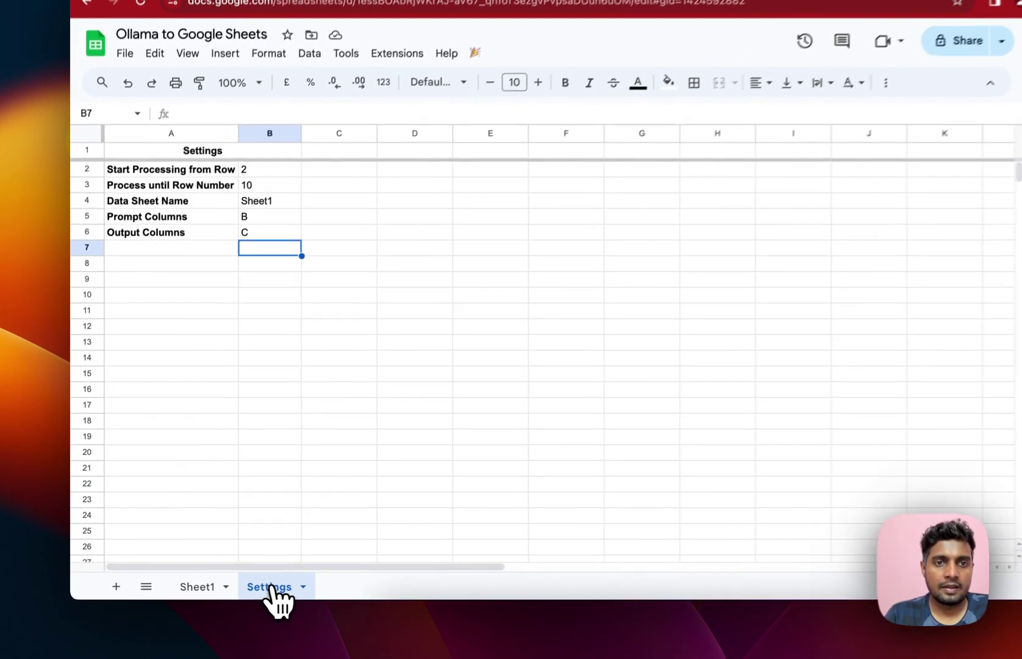
left_click_drag(213, 287, 215, 353)
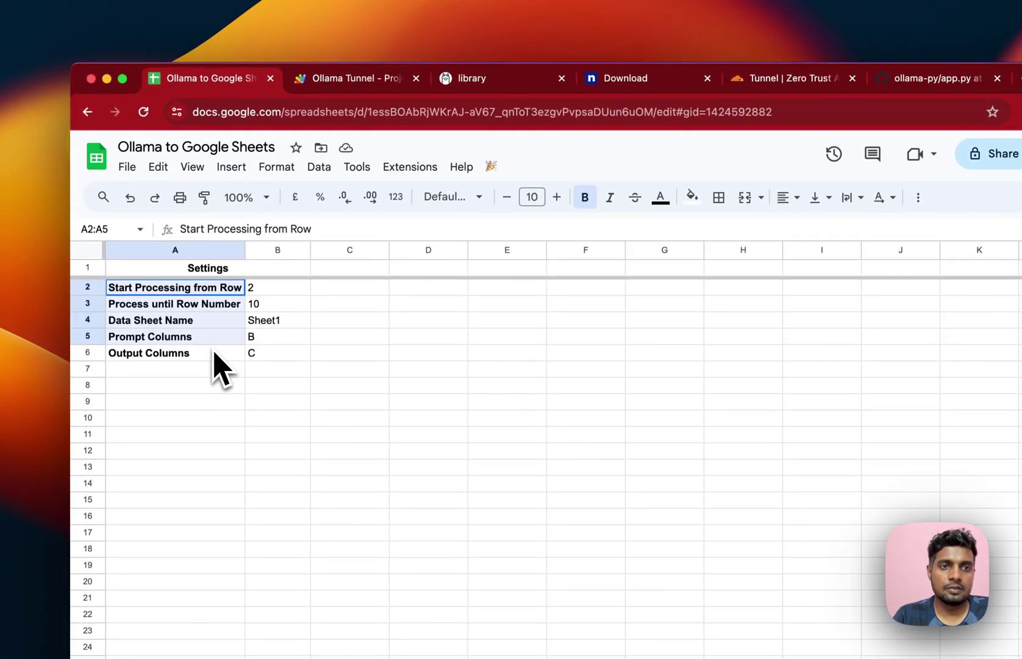
key("ctrl+super+d")
left_click(394, 129)
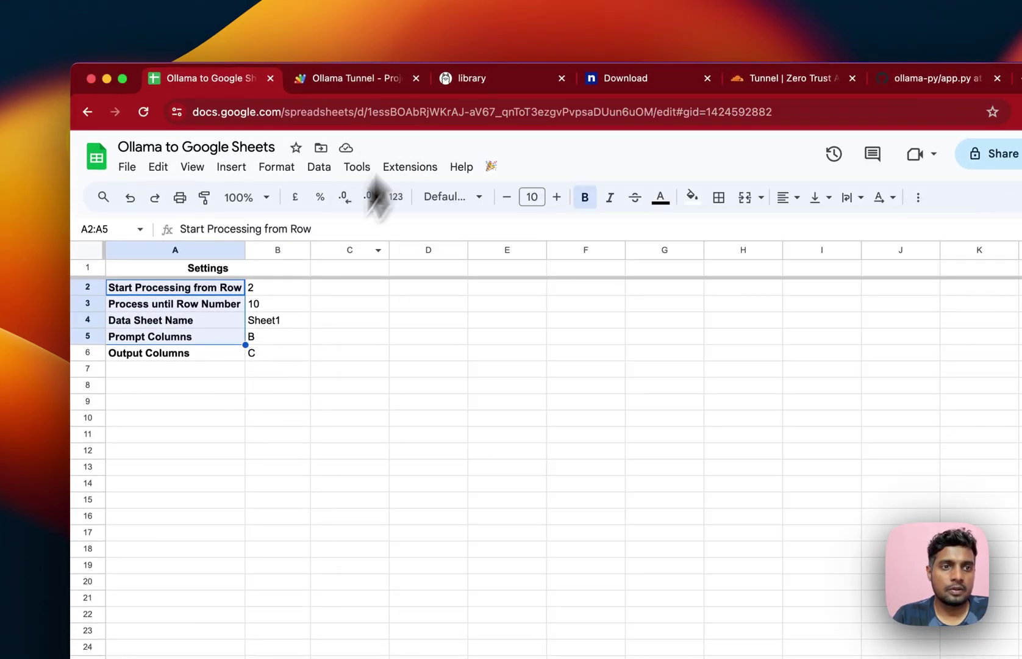
left_click(242, 372)
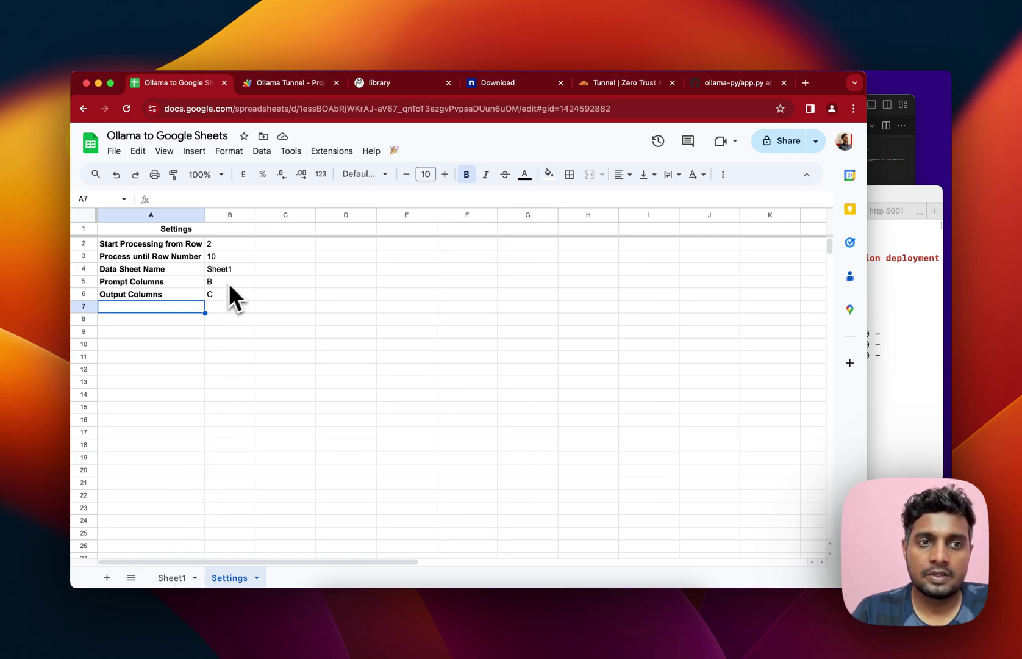
Check the Prompt Columns value B and output column C, then return to Sheet1
left_click(183, 281)
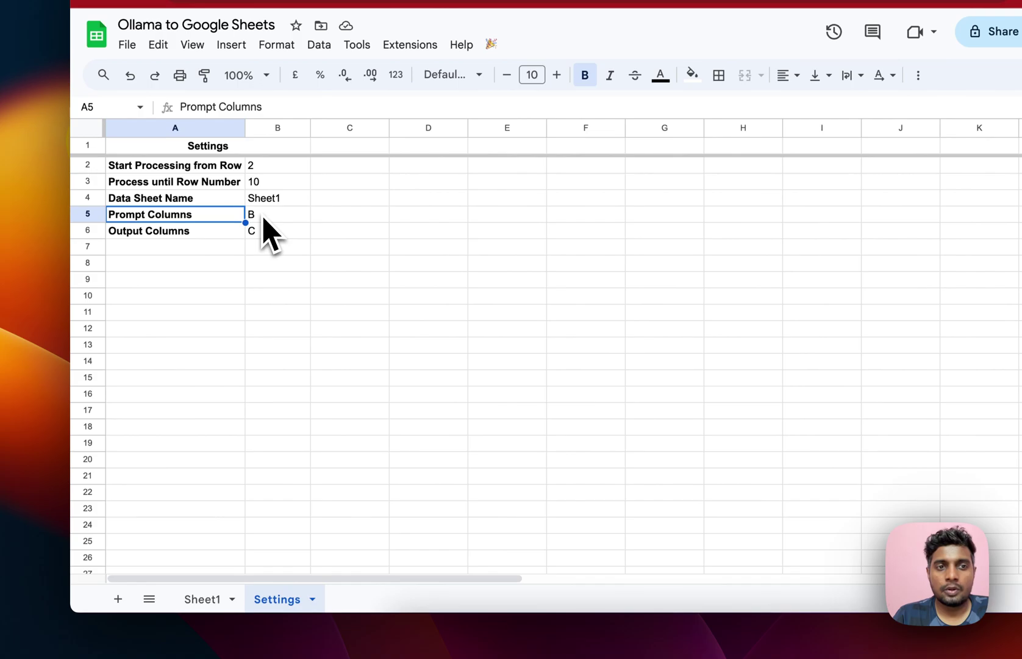
left_click(264, 221)
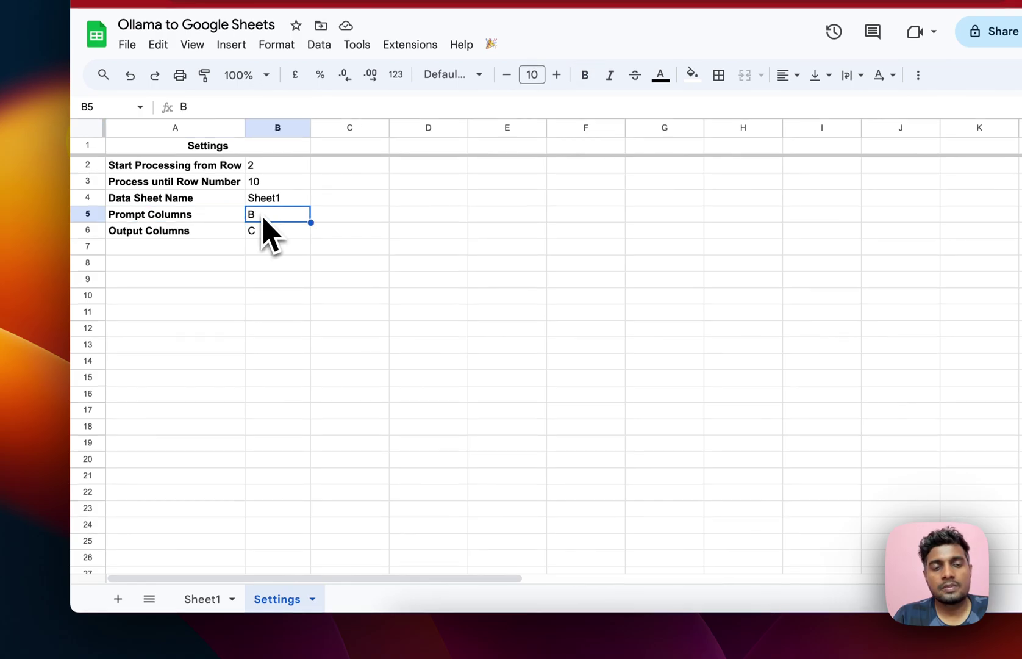
left_click(263, 233)
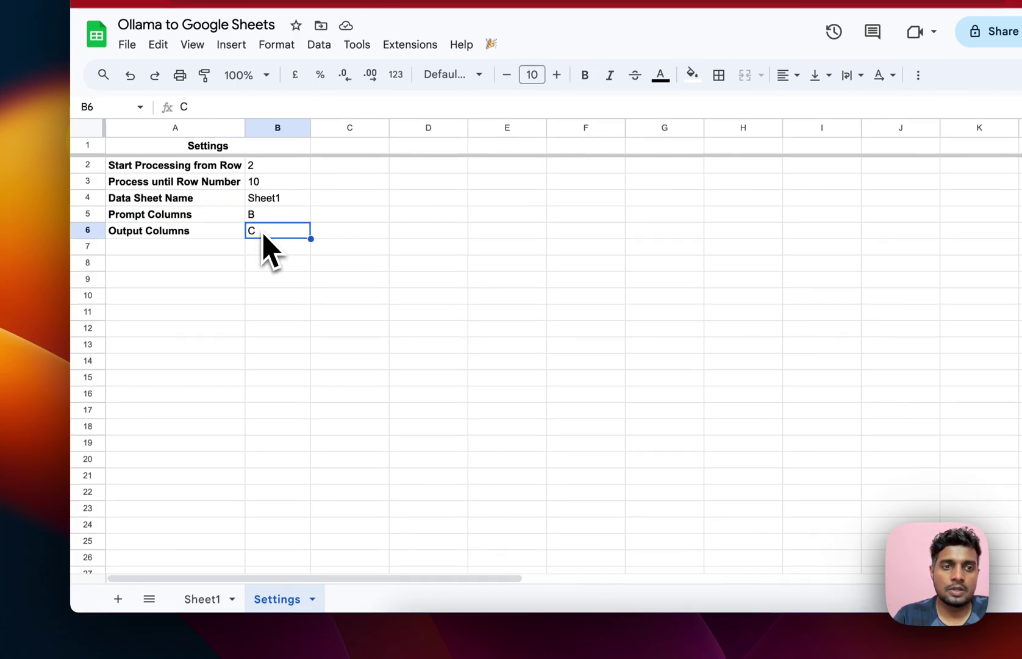
left_click(207, 599)
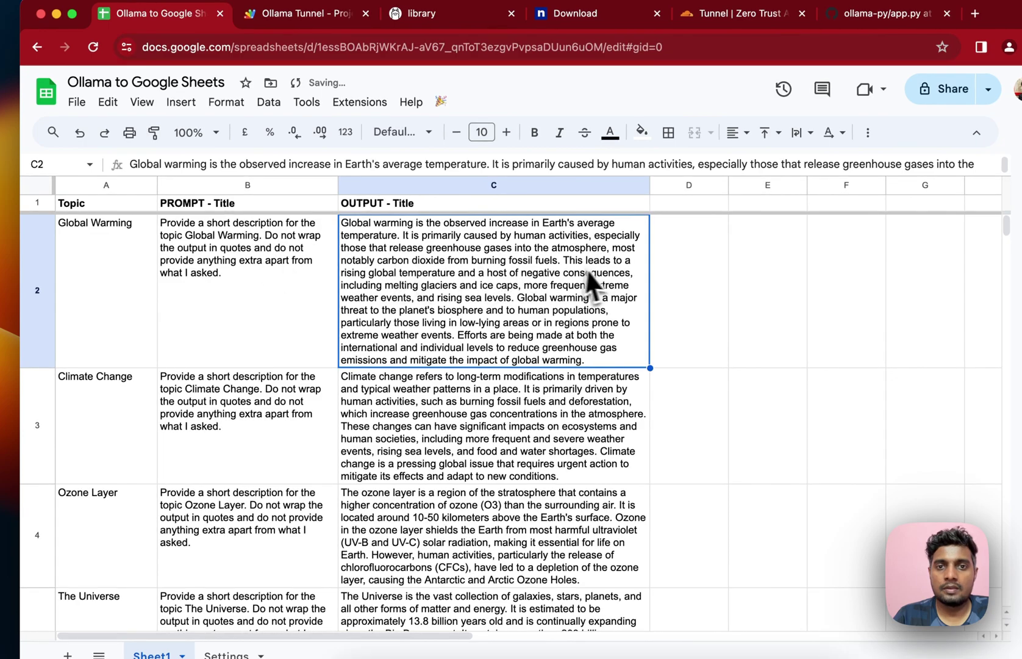
Watch Milky Way, CFC and Green House Effect descriptions fill column C, select C10, then show the Settings sheet
scroll(631, 250, "down", 2)
scroll(607, 287, "down", 6)
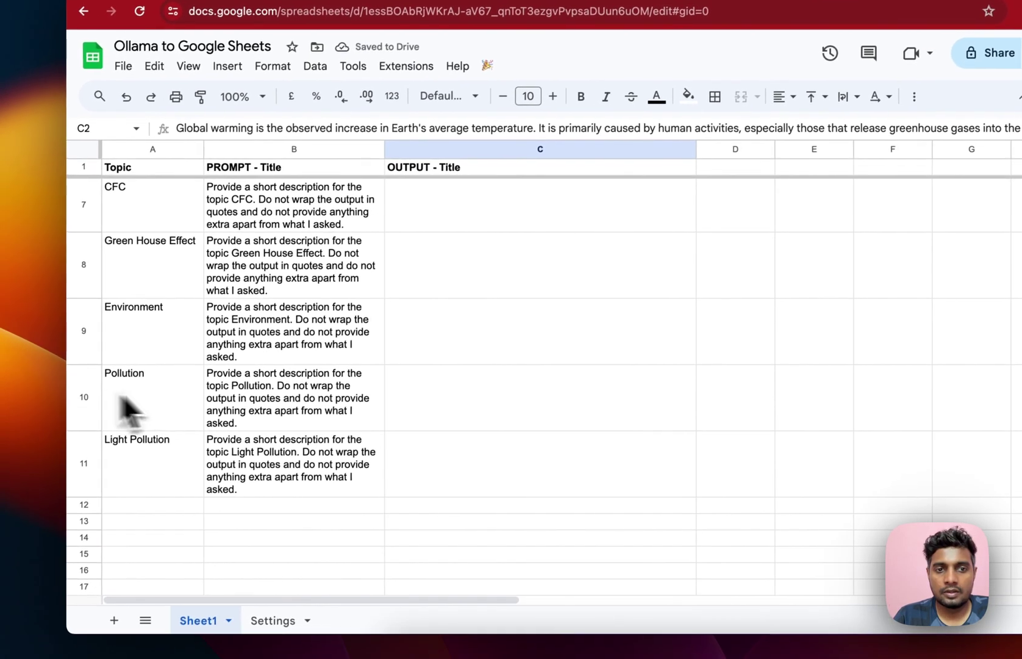
left_click(368, 446)
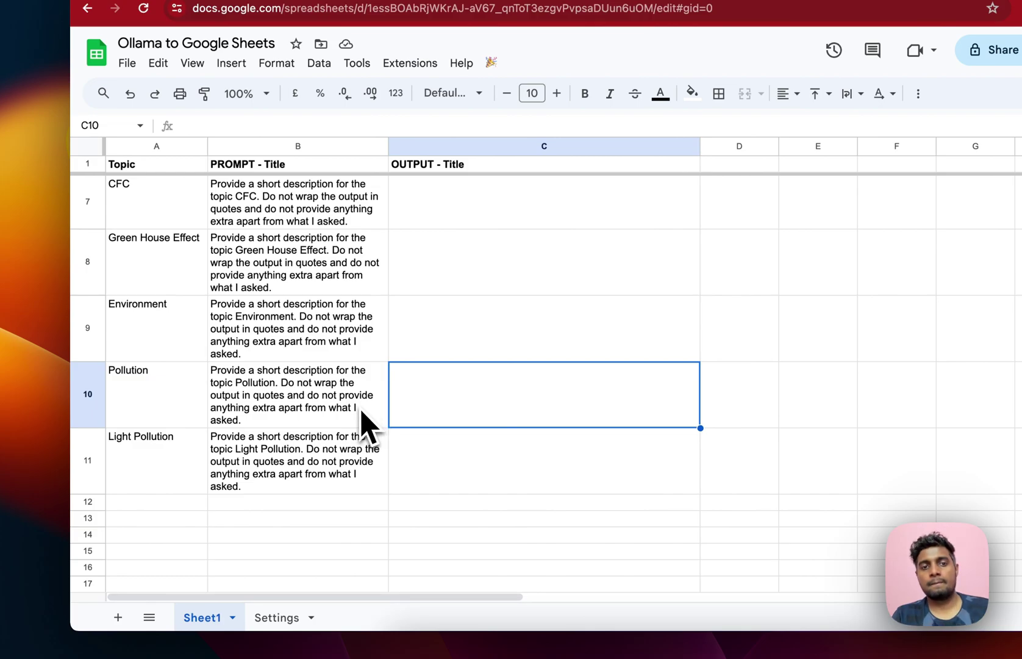
scroll(398, 395, "up", 1)
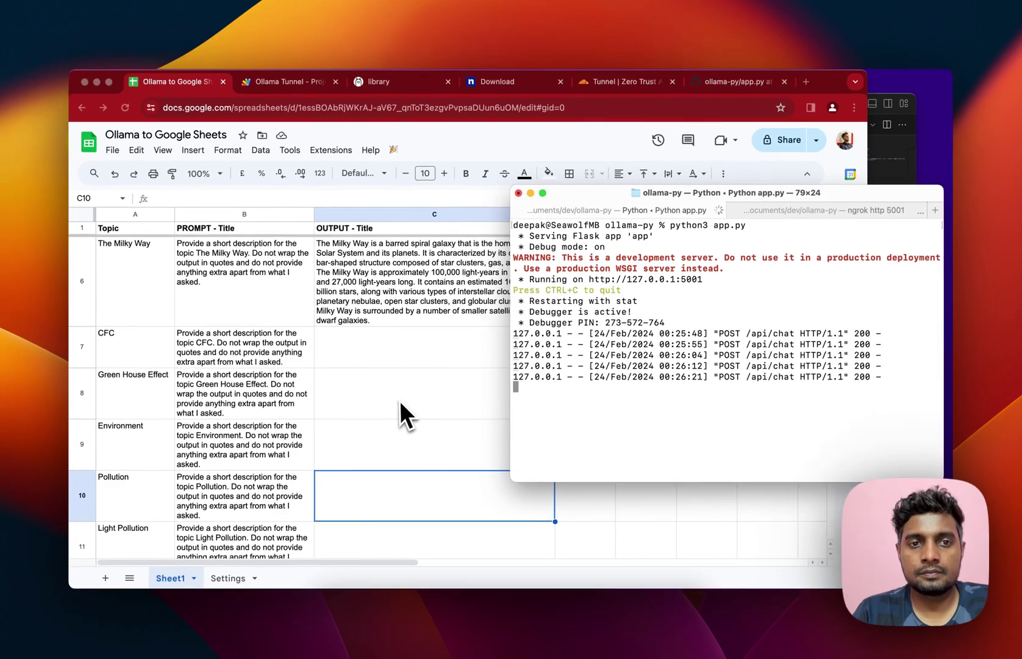
scroll(390, 398, "down", 1)
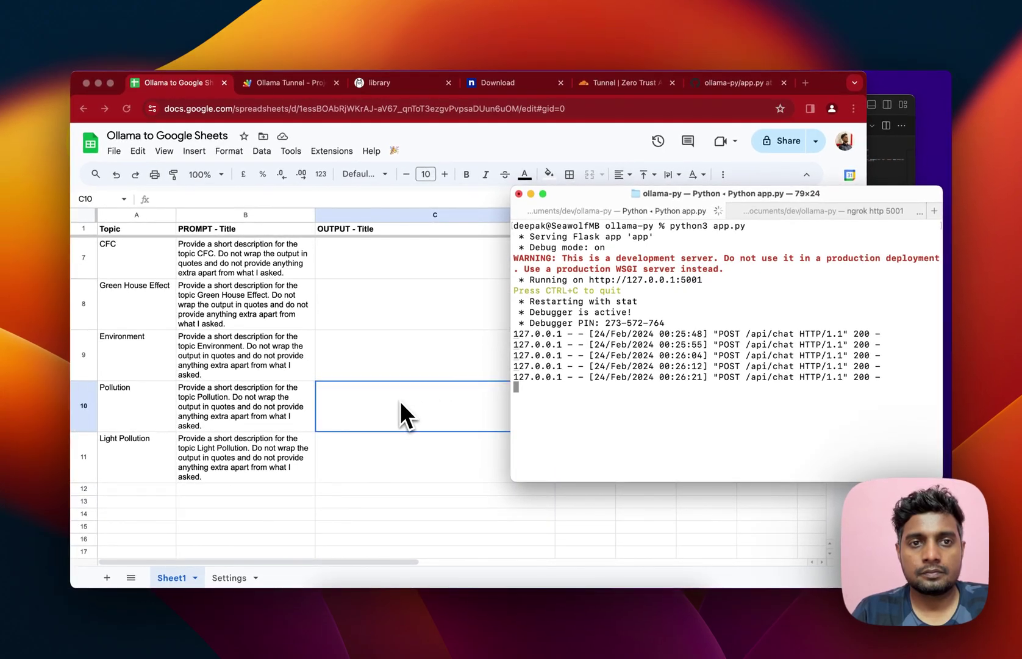
scroll(401, 401, "up", 1)
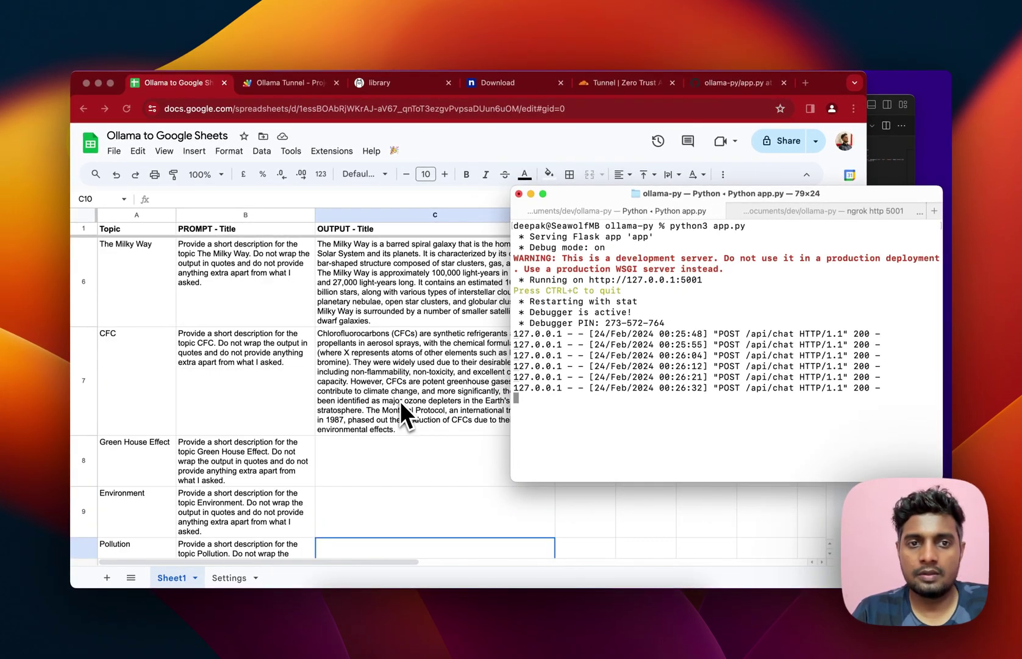
scroll(400, 401, "down", 1)
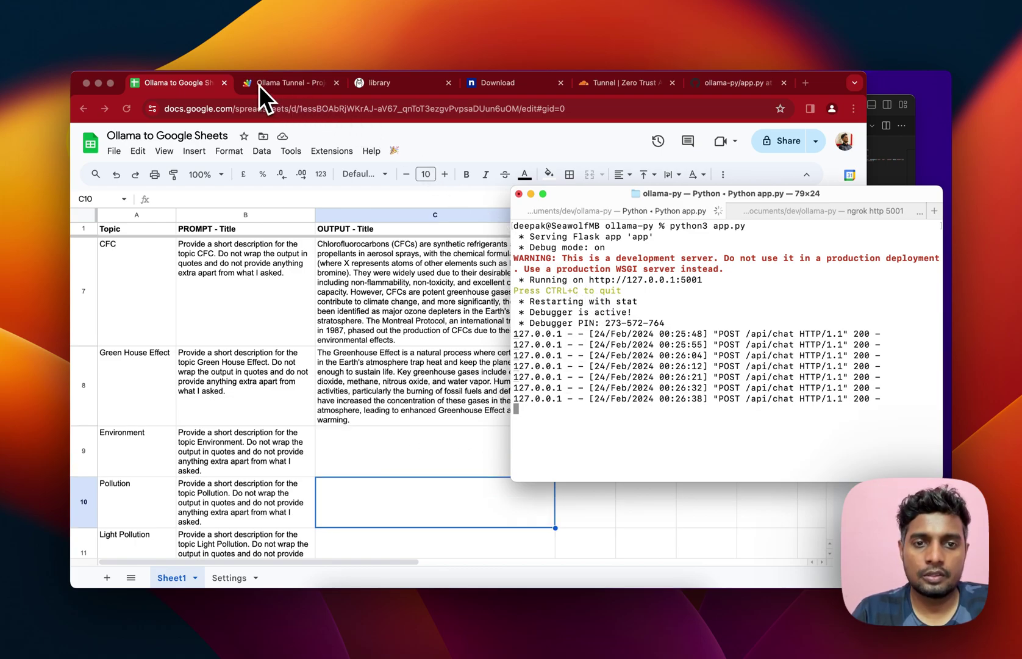
left_click(232, 580)
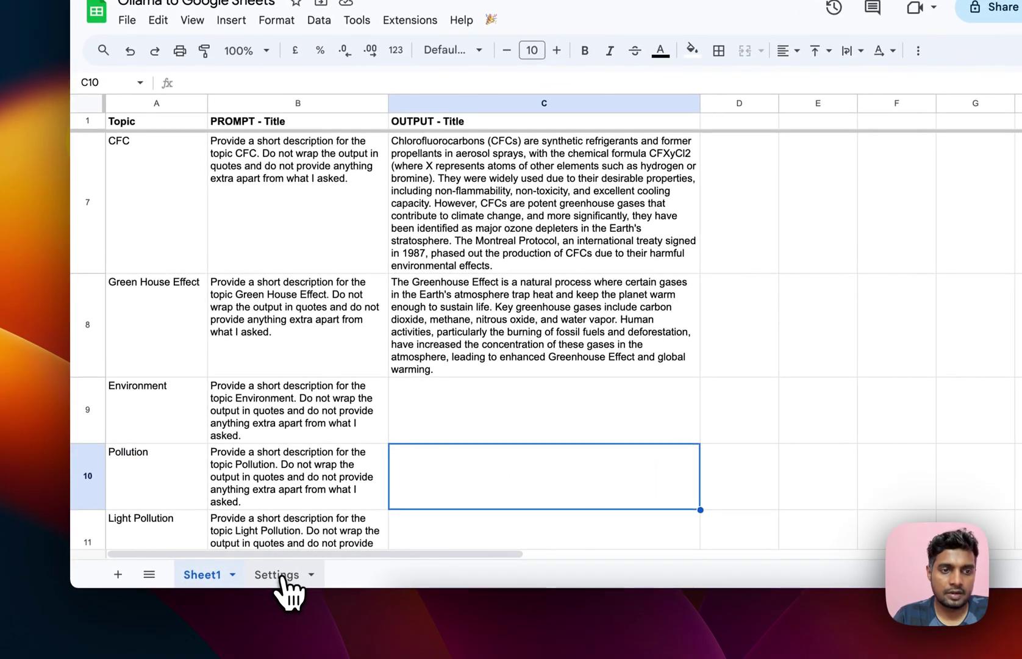
left_click(282, 576)
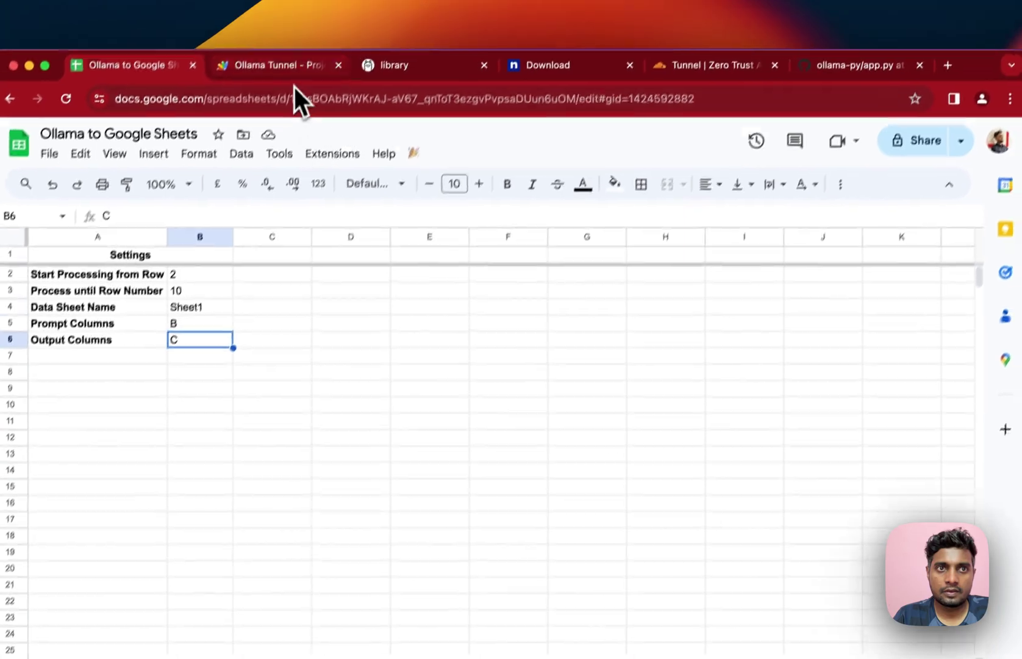
Check the Settings sheet name in the Ollama Tunnel script, then review Sheet1's new outputs
left_click(293, 67)
scroll(468, 335, "up", 10)
scroll(492, 334, "down", 1)
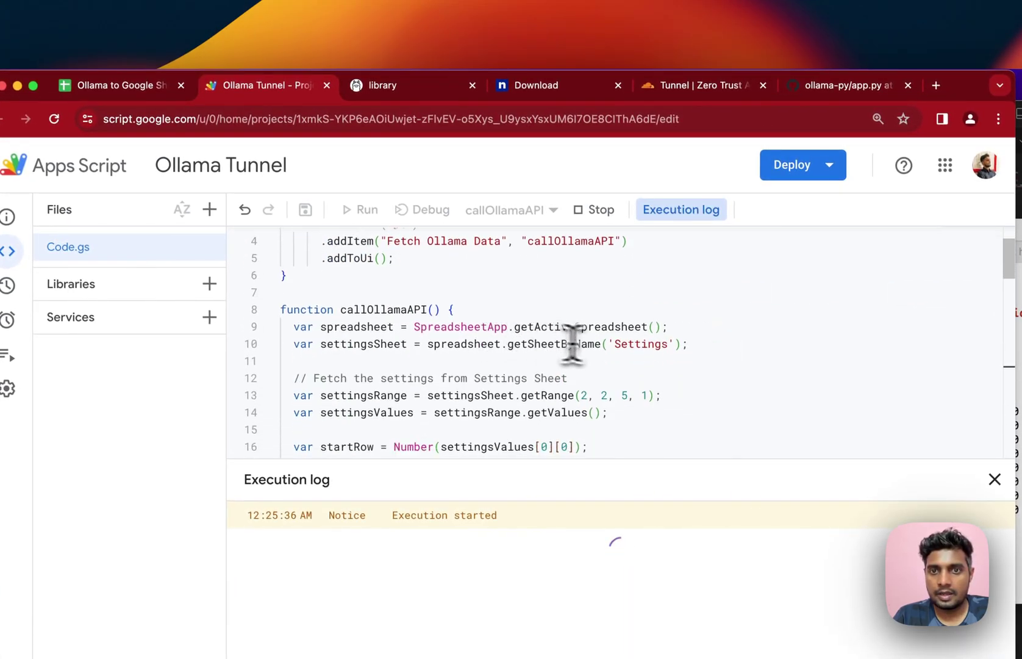
left_click(647, 351)
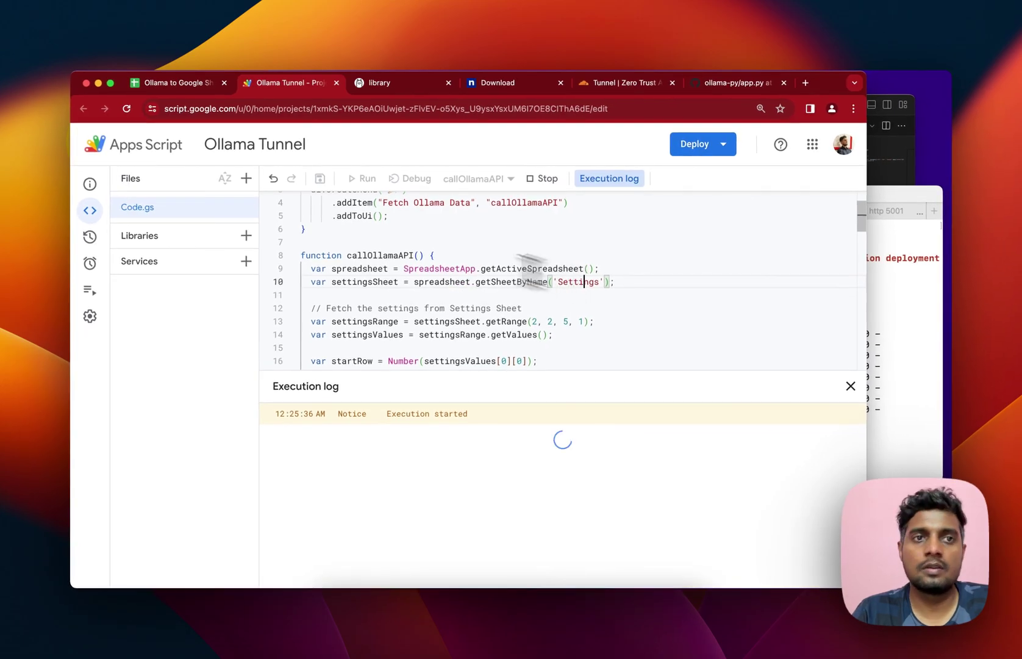
left_click(189, 84)
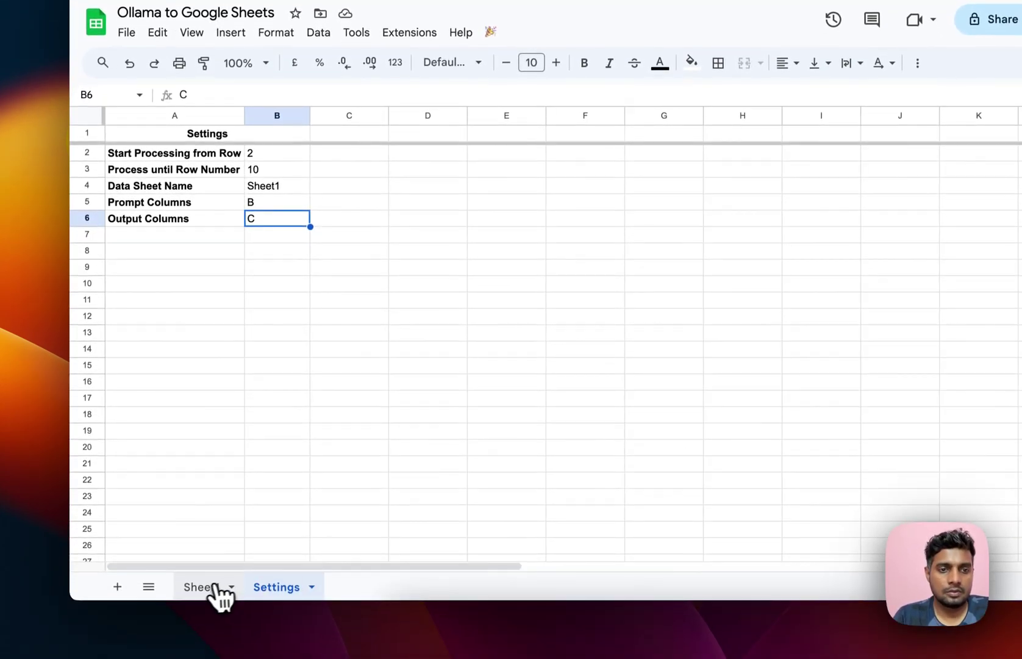
left_click(166, 576)
scroll(454, 428, "down", 5)
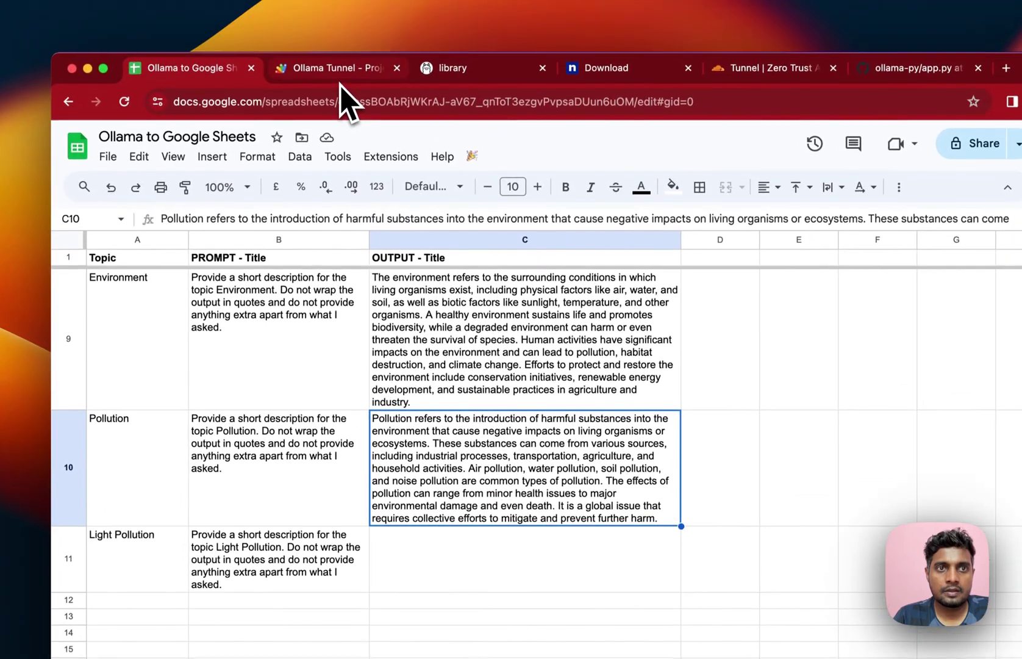
Confirm the callOllamaAPI run completed and select the Settings last-row value of 10
left_click(339, 88)
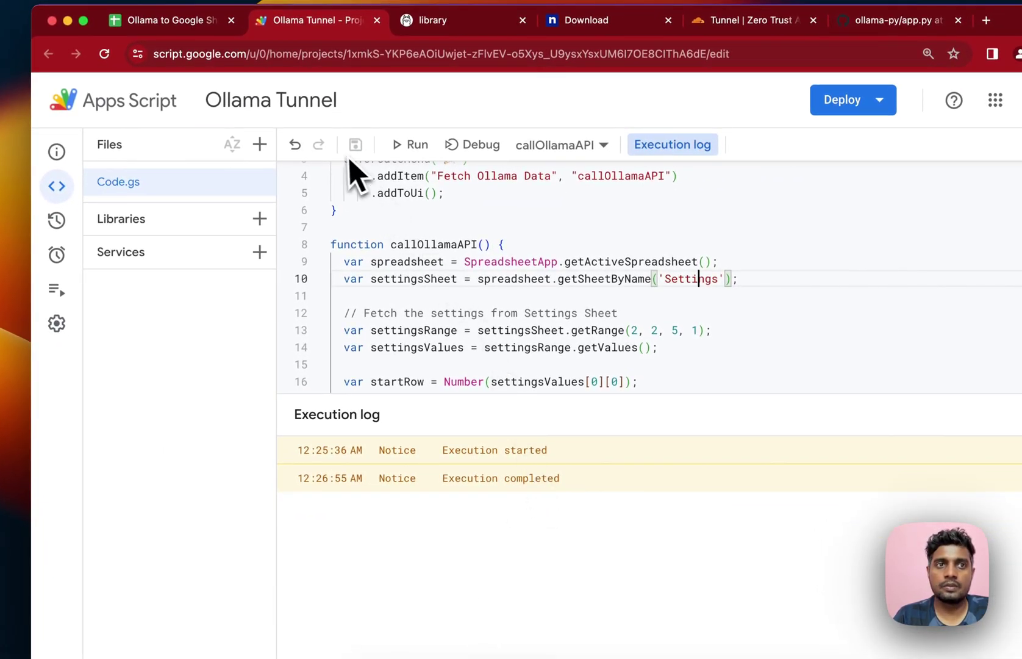
left_click(165, 20)
left_click(279, 590)
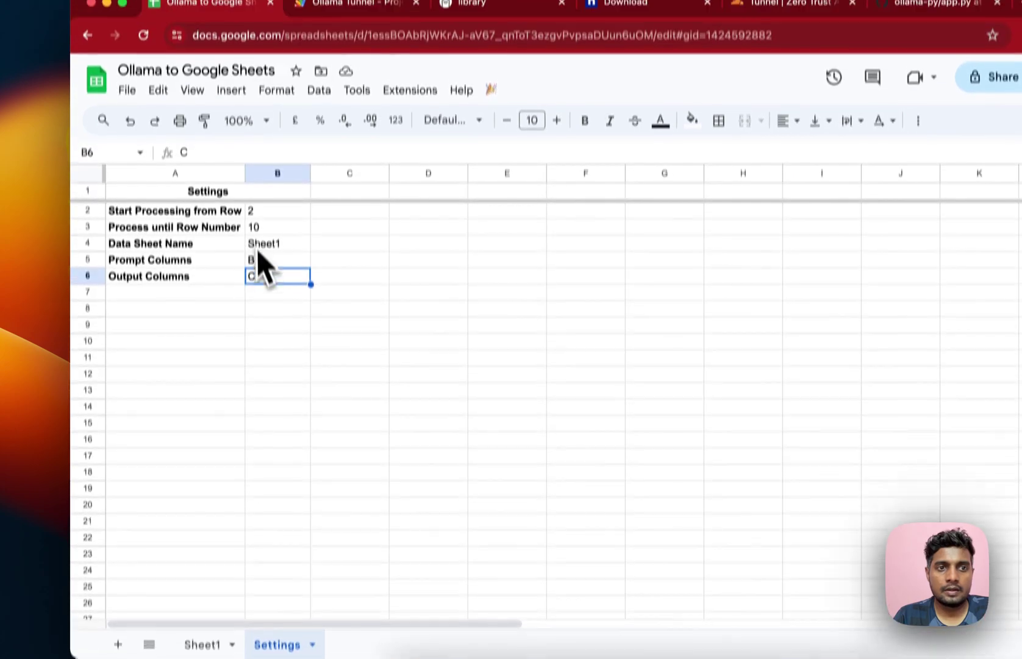
left_click(255, 239)
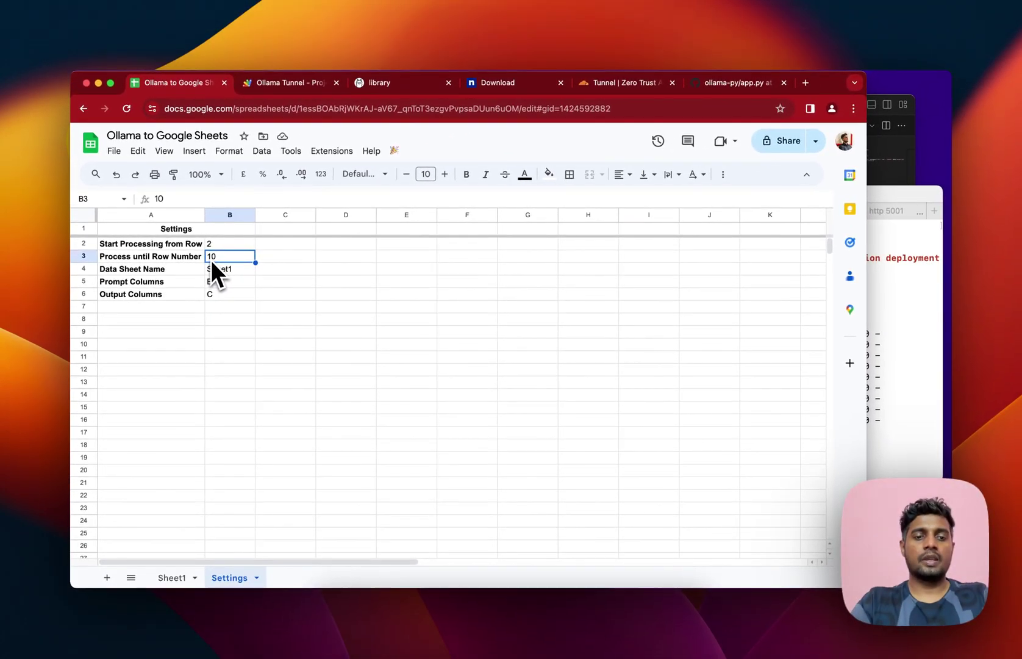
Change the Settings last row to process from 10 to 15
type("11")
key("BackSpace")
type("5")
key("Return")
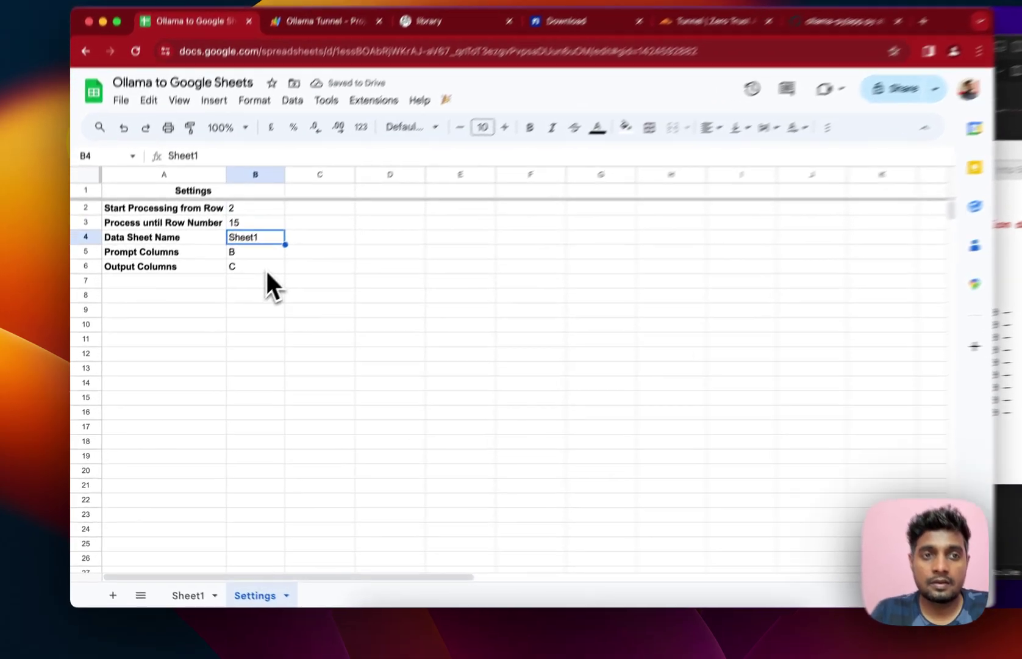
left_click(239, 295)
left_click(232, 258)
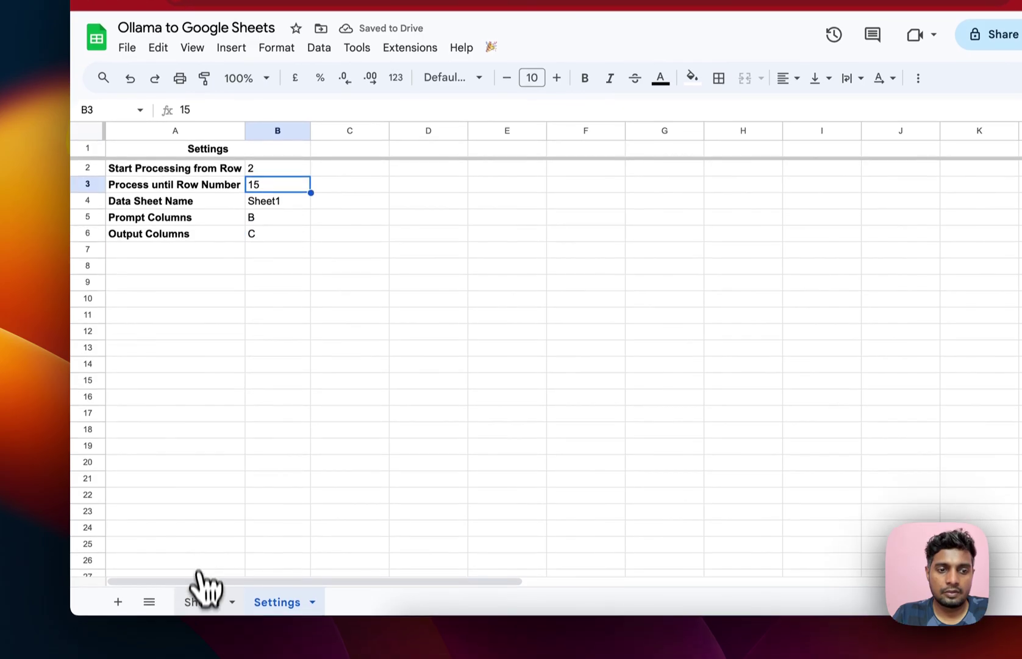
Select the Light Pollution topic on Sheet1 and close the Ollama Tunnel Apps Script tab
left_click(202, 611)
left_click(150, 479)
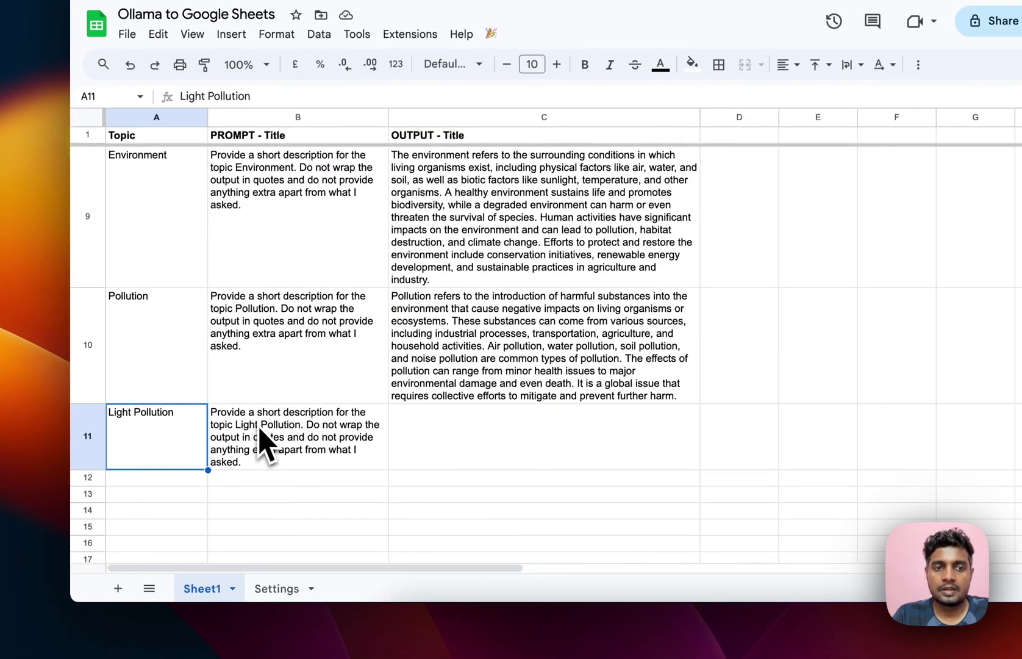
scroll(436, 391, "down", 1)
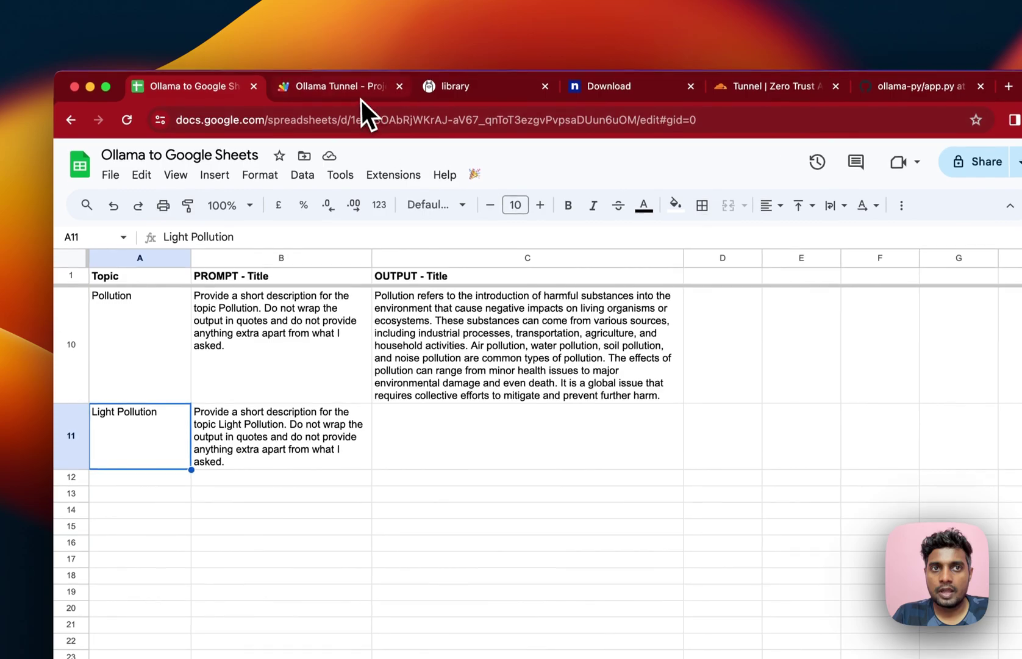
left_click(366, 95)
left_click(399, 87)
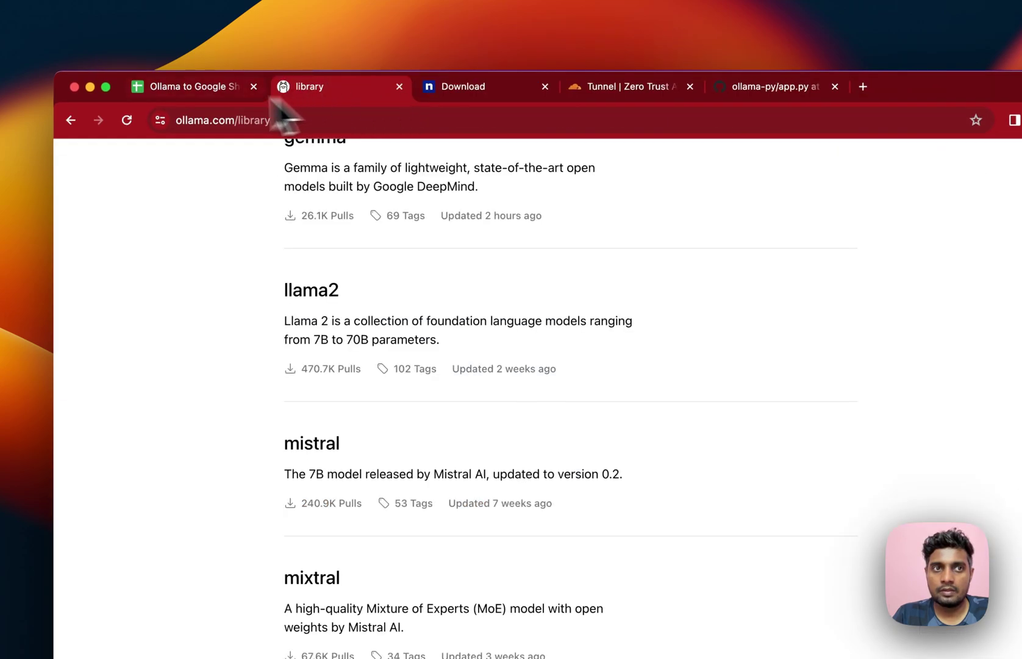
left_click(238, 86)
Run 🎉 > Fetch Ollama Data to generate Light Pollution's description, watching requests in the terminal
left_click(474, 175)
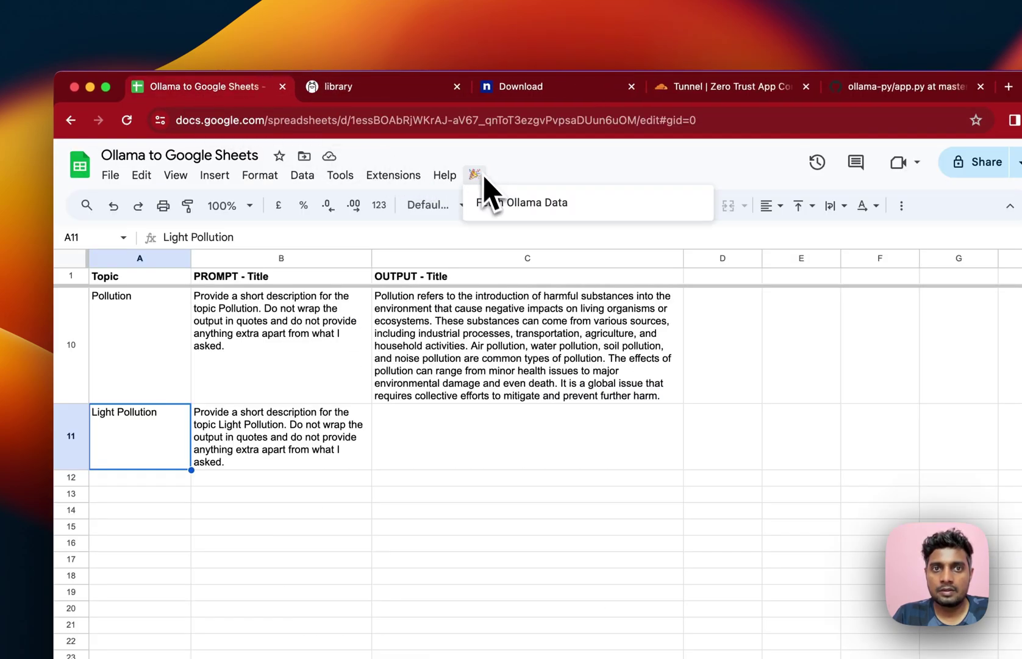
left_click(507, 205)
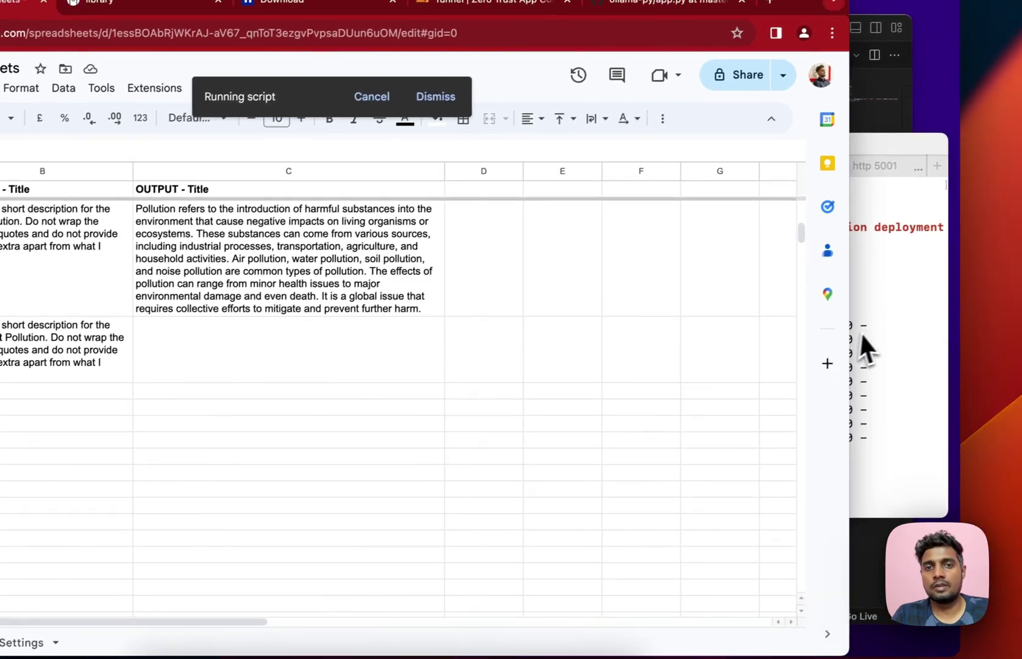
left_click(862, 335)
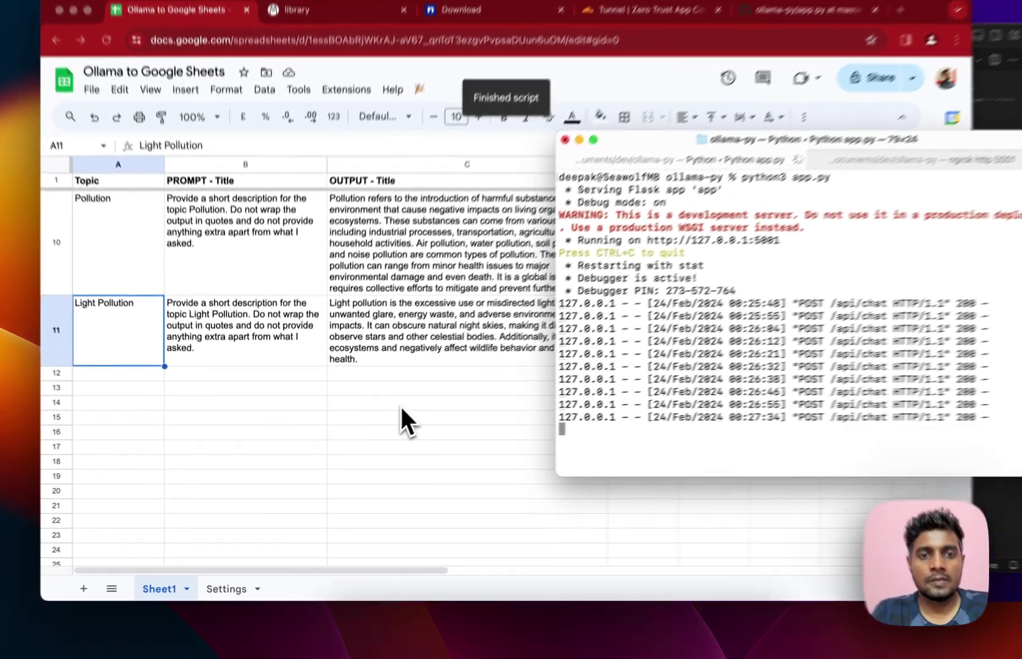
left_click(379, 422)
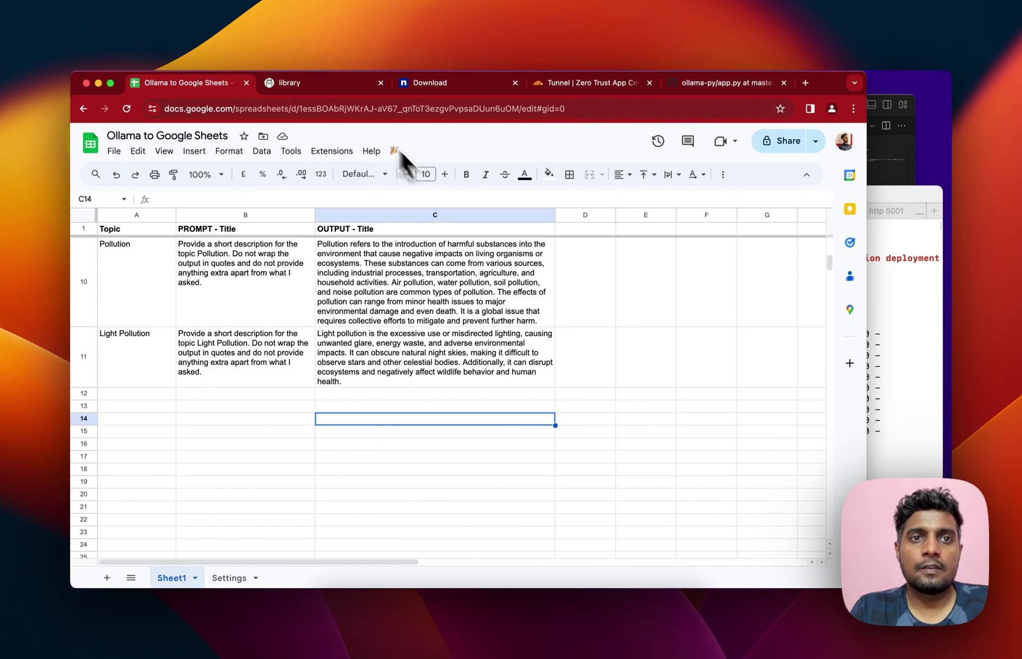
left_click(588, 83)
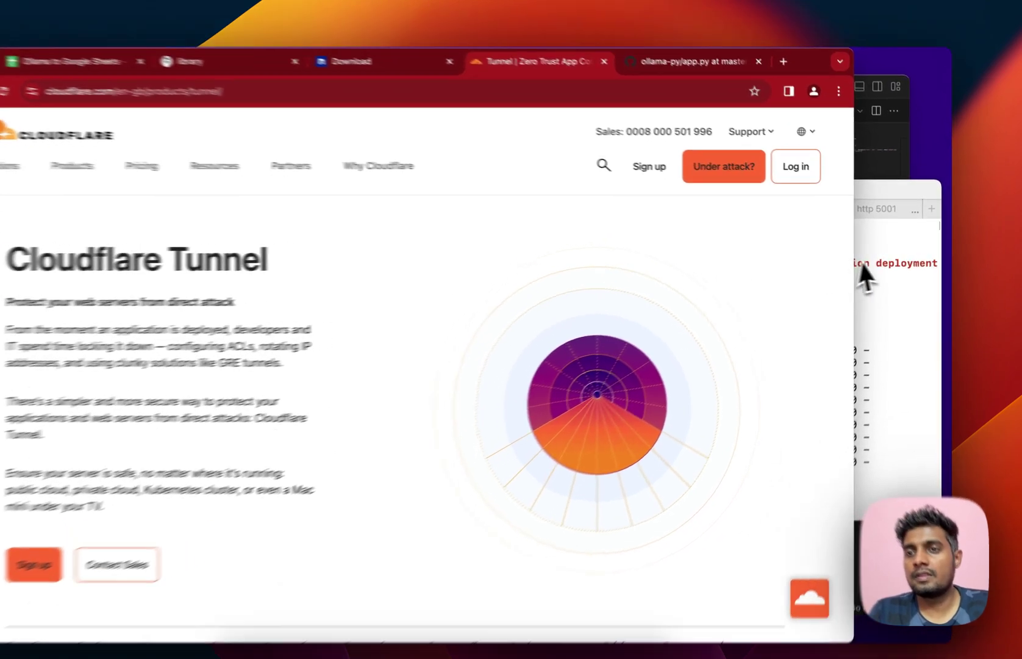
left_click(874, 268)
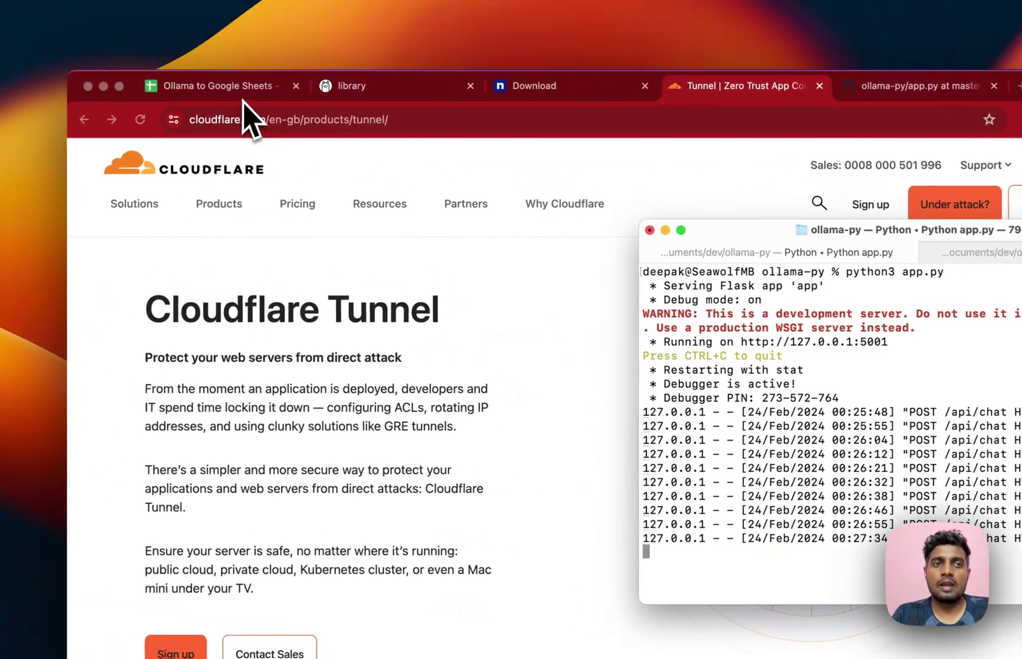
left_click(160, 75)
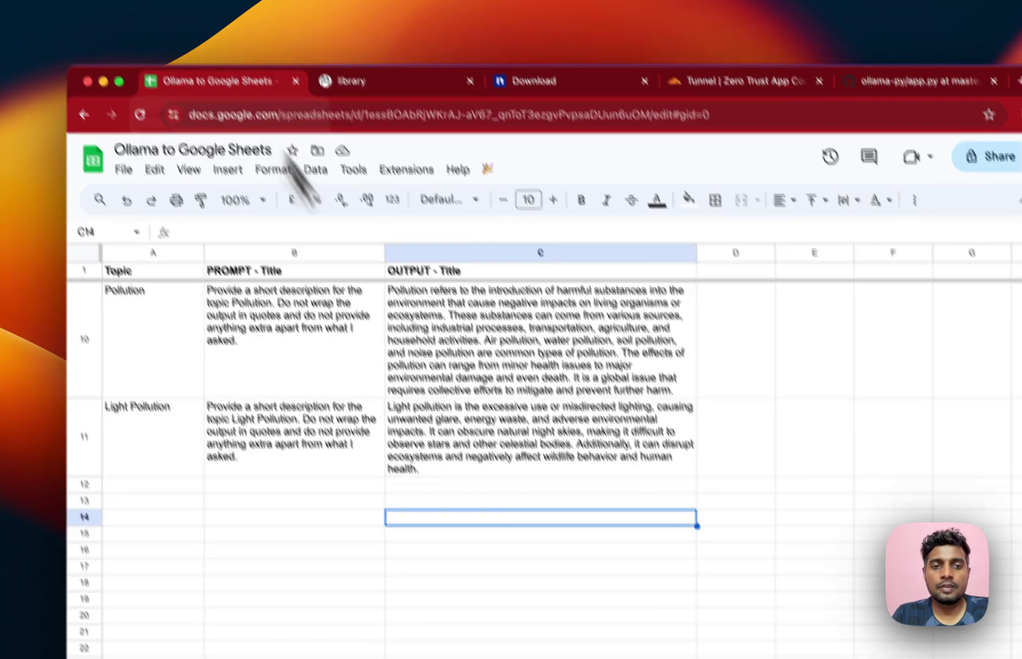